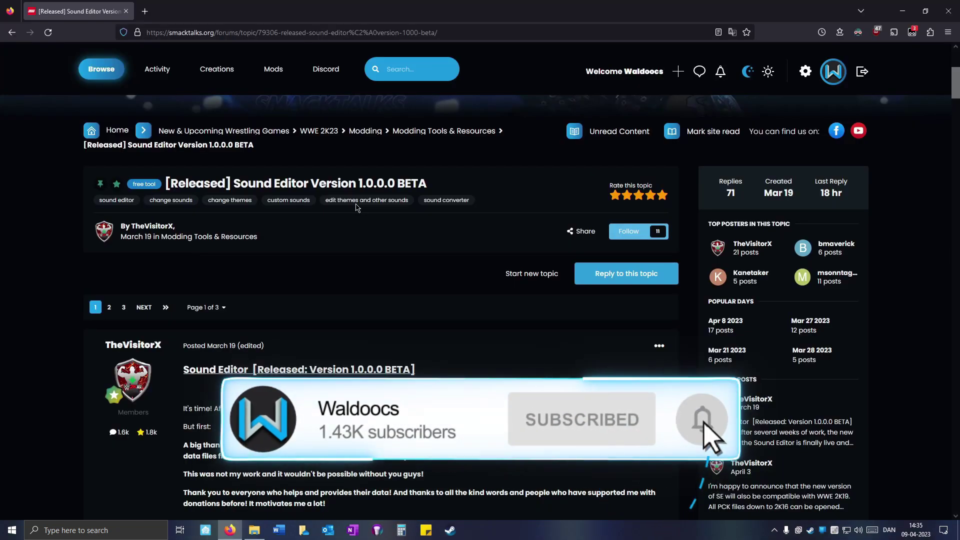
Step: Scroll the SmackTalks release post past the feature list to the hidden Download (installer) boxes
{"action": "left_click_drag", "start_coordinate": [167, 184], "coordinate": [326, 184]}
{"action": "left_click", "coordinate": [173, 345]}
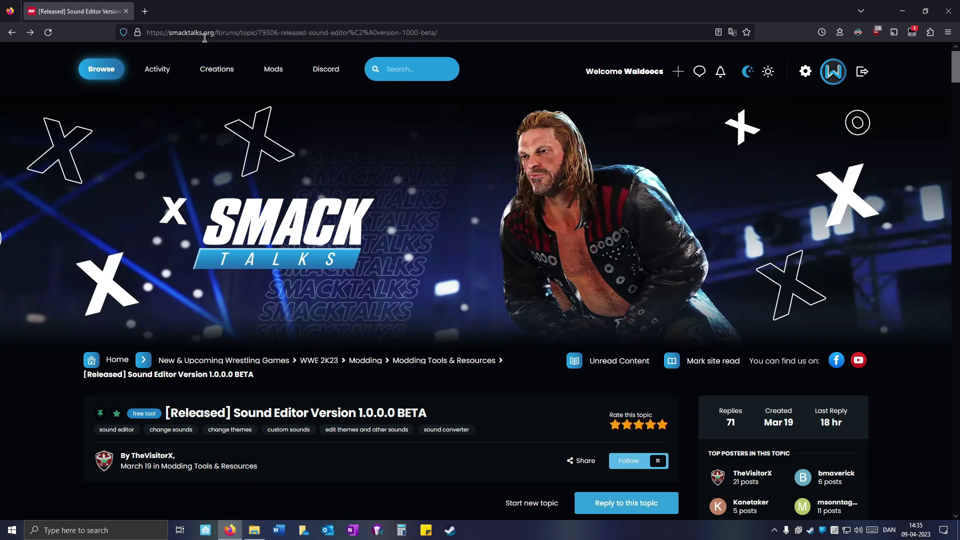
{"action": "scroll", "coordinate": [235, 68], "scroll_direction": "down", "scroll_amount": 10}
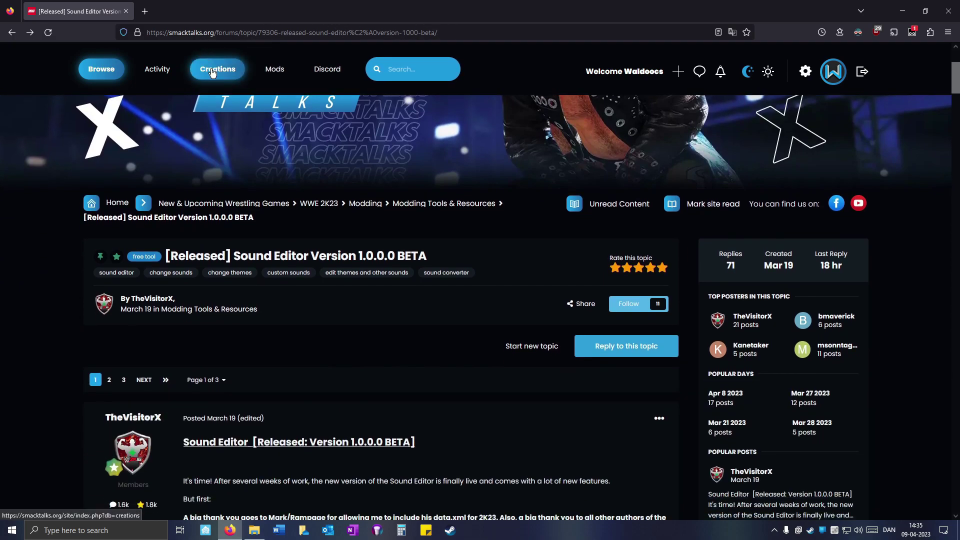
{"action": "scroll", "coordinate": [305, 160], "scroll_direction": "down", "scroll_amount": 1}
{"action": "scroll", "coordinate": [303, 172], "scroll_direction": "up", "scroll_amount": 1}
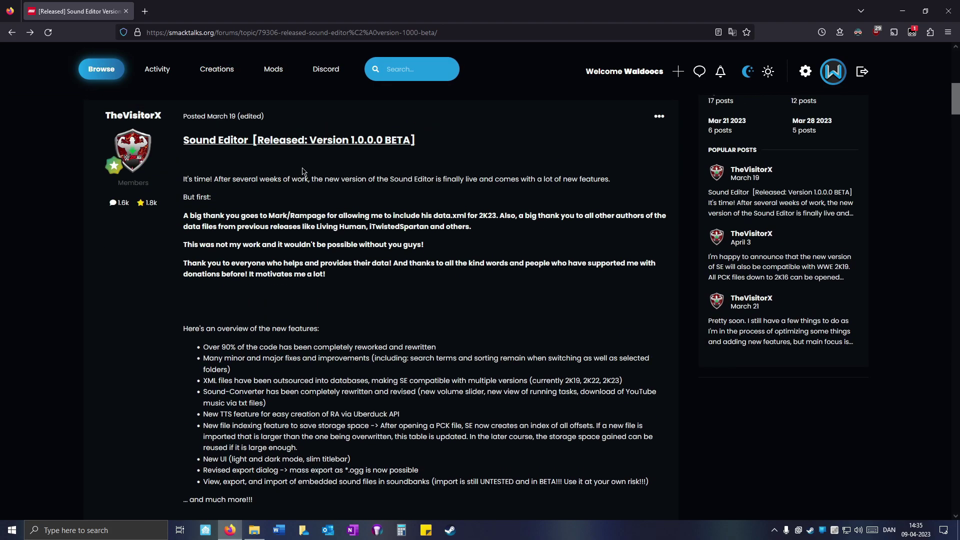
{"action": "scroll", "coordinate": [302, 172], "scroll_direction": "down", "scroll_amount": 4}
{"action": "scroll", "coordinate": [350, 224], "scroll_direction": "up", "scroll_amount": 4}
{"action": "scroll", "coordinate": [186, 136], "scroll_direction": "down", "scroll_amount": 1}
{"action": "scroll", "coordinate": [189, 185], "scroll_direction": "up", "scroll_amount": 3}
{"action": "scroll", "coordinate": [190, 200], "scroll_direction": "down", "scroll_amount": 3}
{"action": "scroll", "coordinate": [191, 218], "scroll_direction": "up", "scroll_amount": 1}
{"action": "scroll", "coordinate": [257, 214], "scroll_direction": "down", "scroll_amount": 2}
{"action": "scroll", "coordinate": [257, 214], "scroll_direction": "up", "scroll_amount": 3}
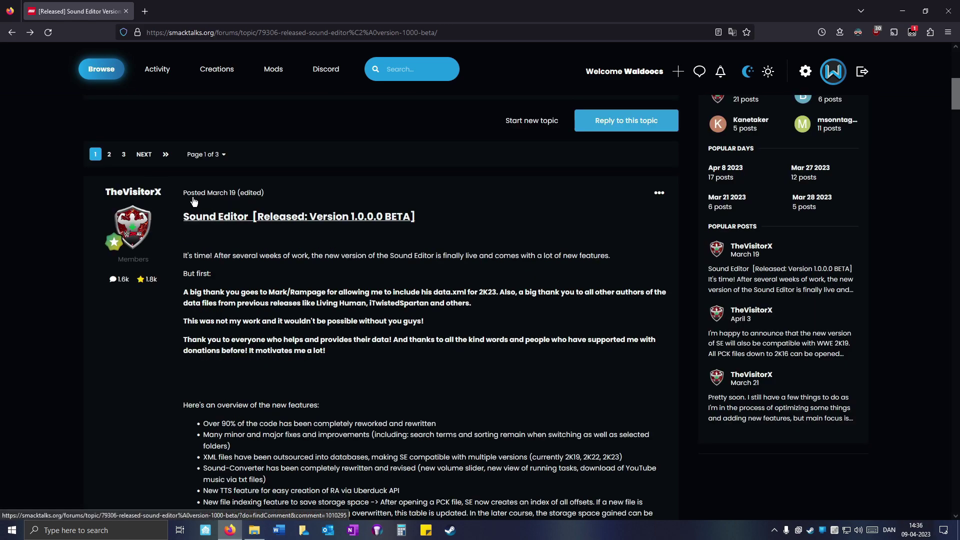
{"action": "scroll", "coordinate": [380, 298], "scroll_direction": "down", "scroll_amount": 4}
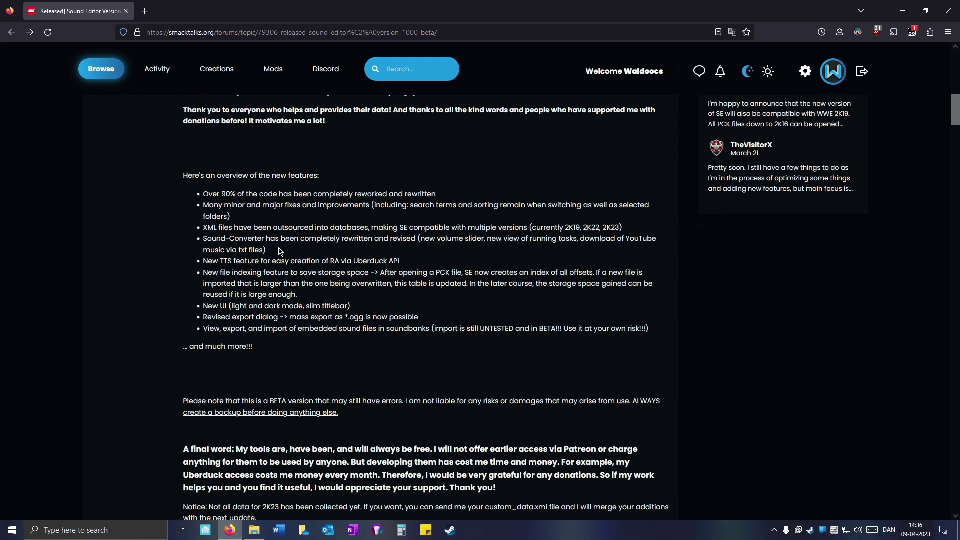
{"action": "scroll", "coordinate": [332, 248], "scroll_direction": "down", "scroll_amount": 1}
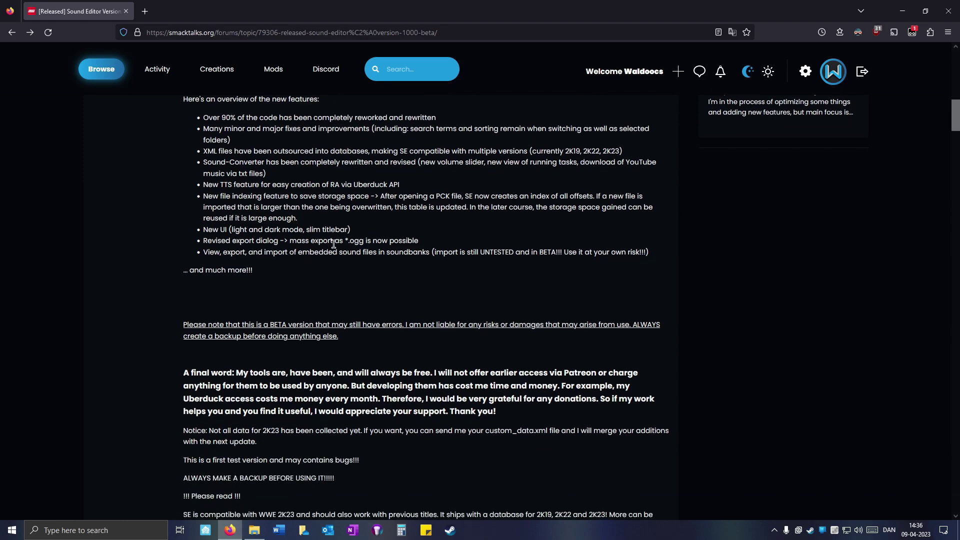
{"action": "scroll", "coordinate": [311, 242], "scroll_direction": "down", "scroll_amount": 2}
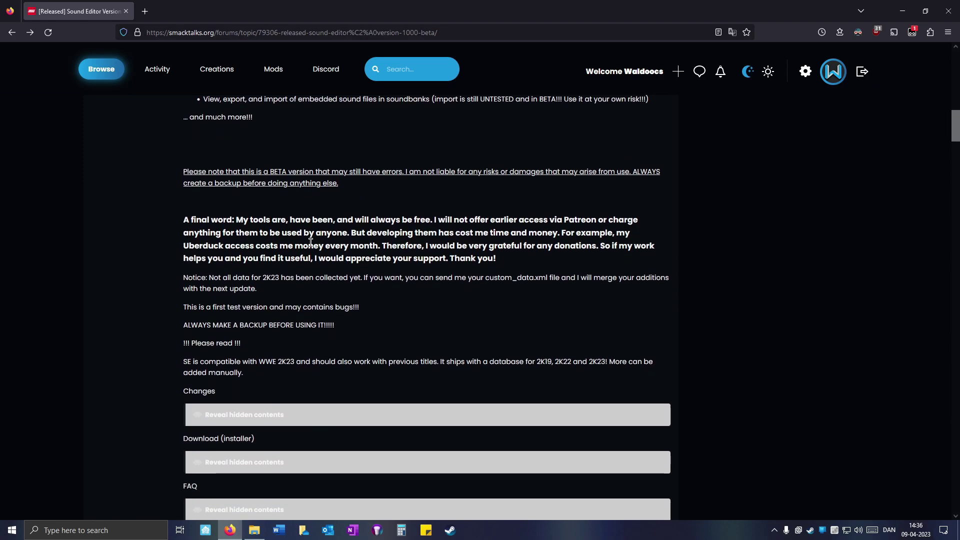
{"action": "scroll", "coordinate": [311, 243], "scroll_direction": "up", "scroll_amount": 7}
{"action": "scroll", "coordinate": [353, 239], "scroll_direction": "down", "scroll_amount": 3}
{"action": "scroll", "coordinate": [353, 239], "scroll_direction": "down", "scroll_amount": 7}
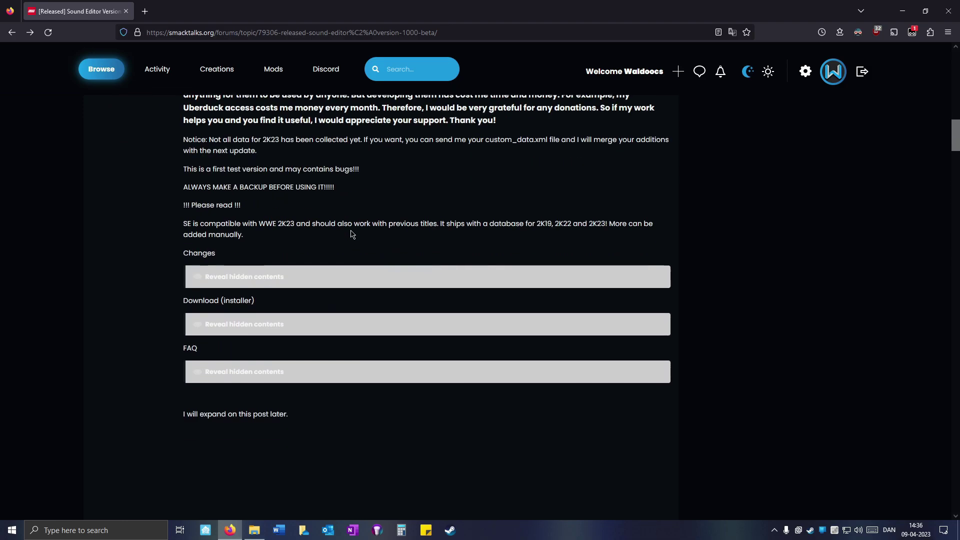
{"action": "scroll", "coordinate": [259, 223], "scroll_direction": "up", "scroll_amount": 3}
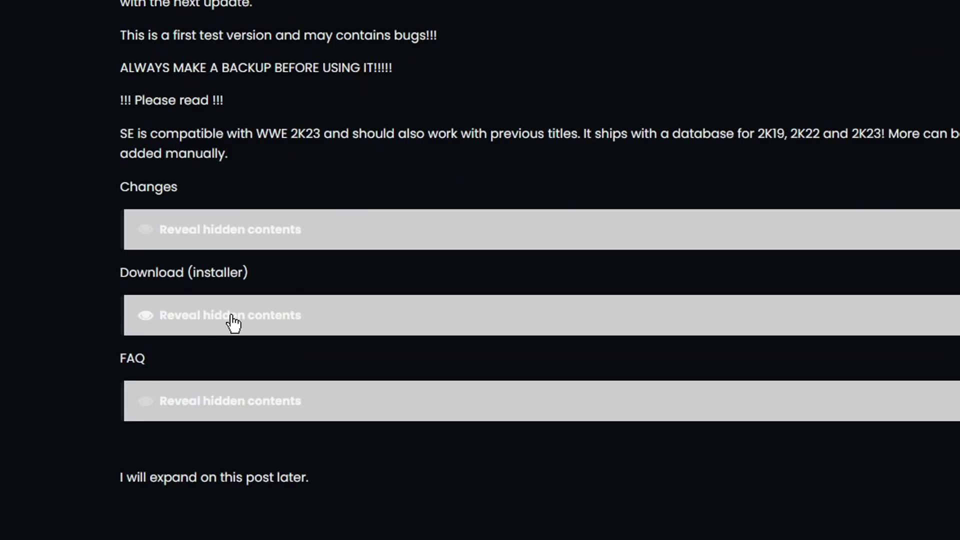
Step: Reveal the hidden installer link and download setup_sound_editor.exe from Google Drive
{"action": "left_click", "coordinate": [251, 389]}
{"action": "scroll", "coordinate": [250, 389], "scroll_direction": "down", "scroll_amount": 1}
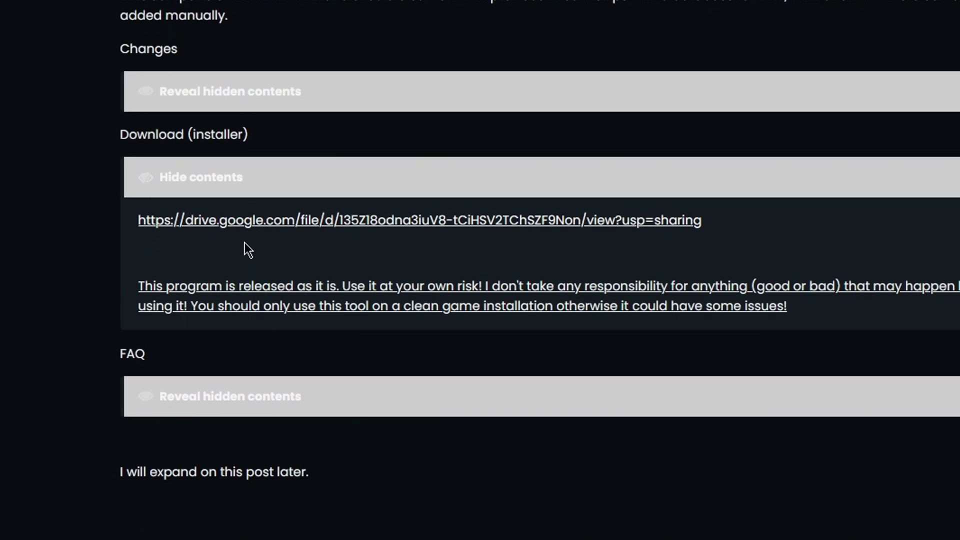
{"action": "left_click", "coordinate": [247, 220]}
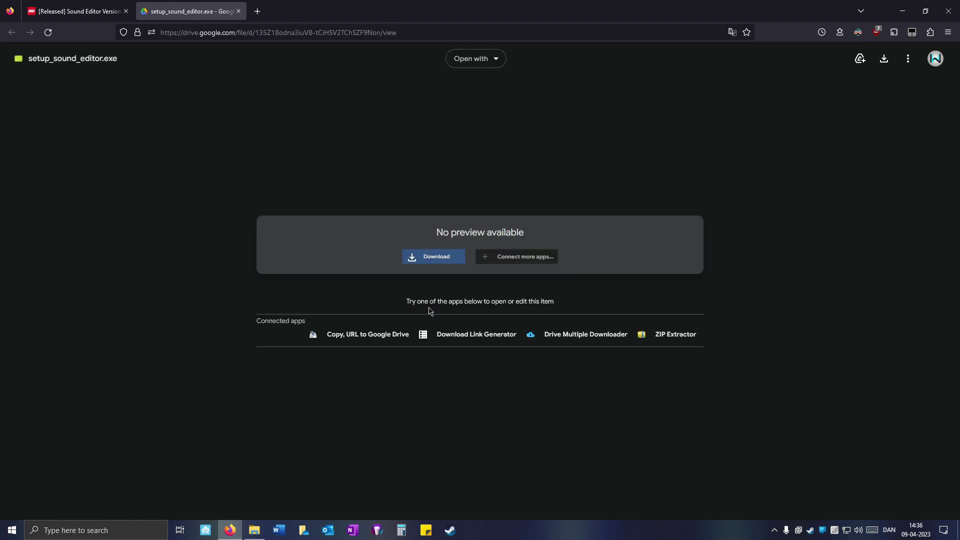
{"action": "left_click", "coordinate": [444, 260]}
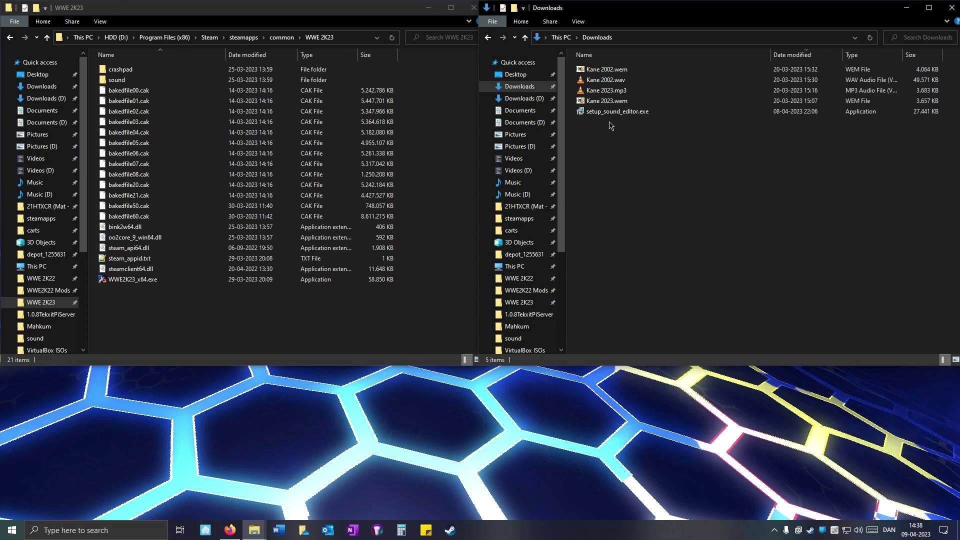
Step: Run setup_sound_editor.exe and accept the license agreement
{"action": "left_click_drag", "start_coordinate": [611, 119], "coordinate": [616, 120]}
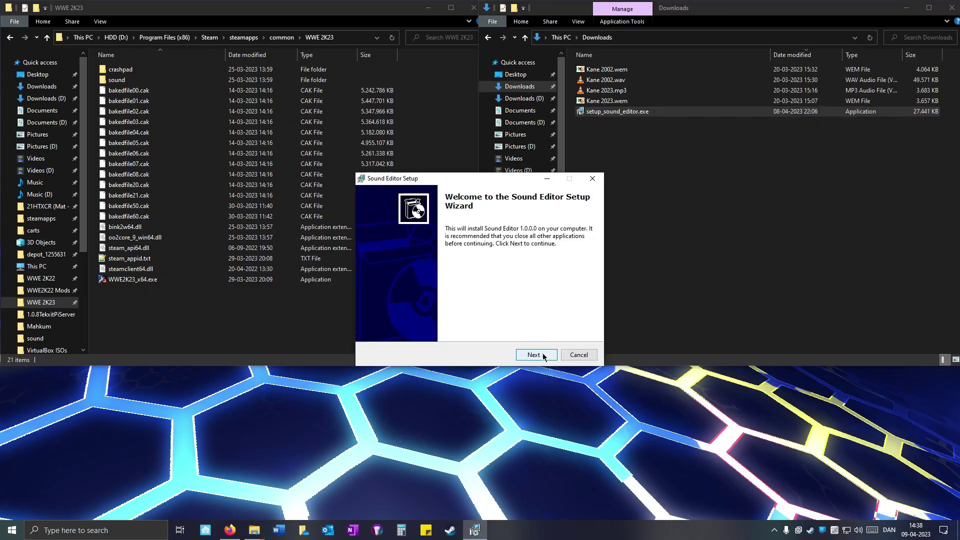
{"action": "left_click", "coordinate": [526, 354]}
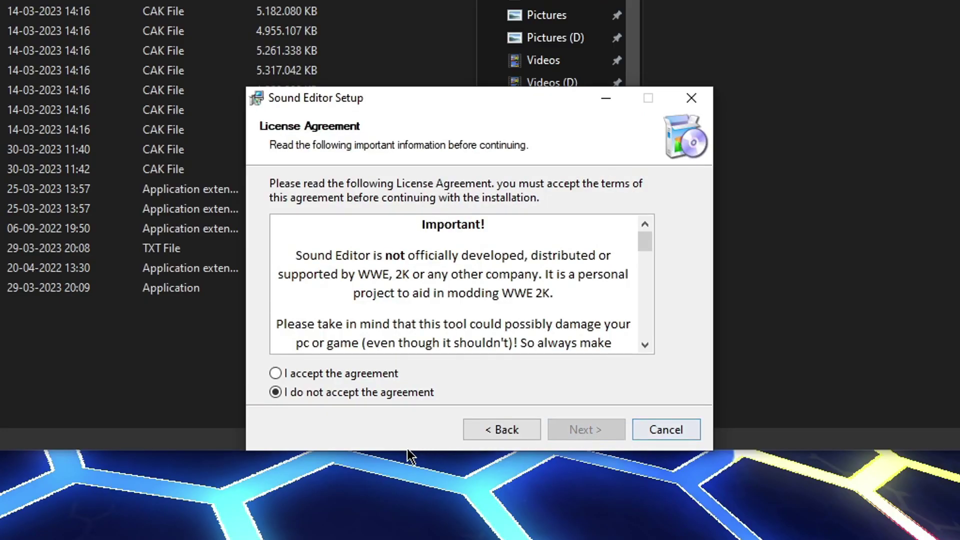
{"action": "scroll", "coordinate": [309, 319], "scroll_direction": "down", "scroll_amount": 15}
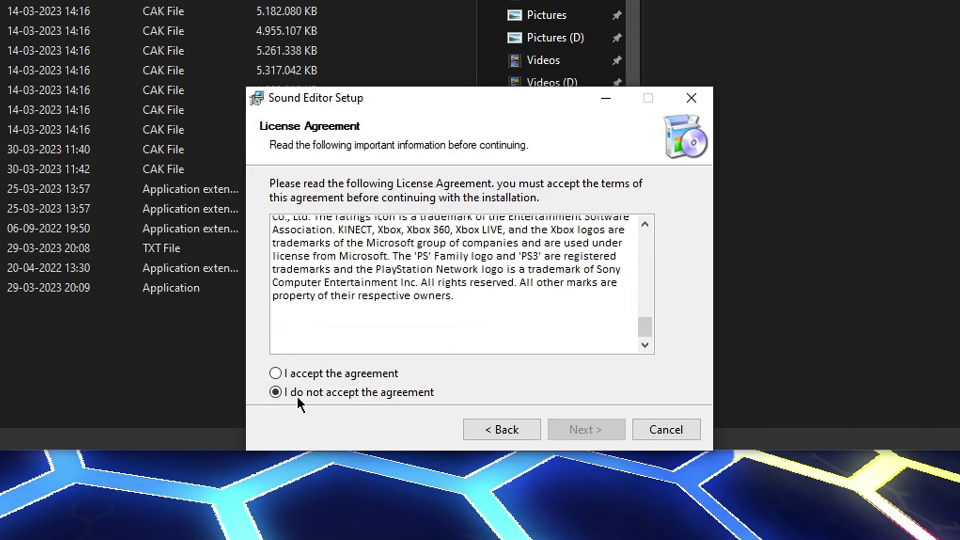
{"action": "left_click", "coordinate": [273, 372]}
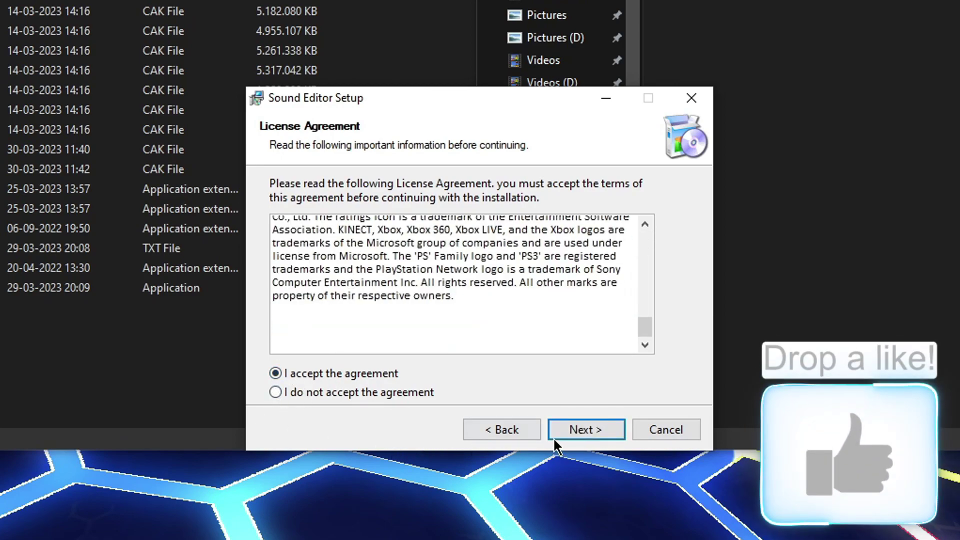
{"action": "left_click", "coordinate": [622, 432]}
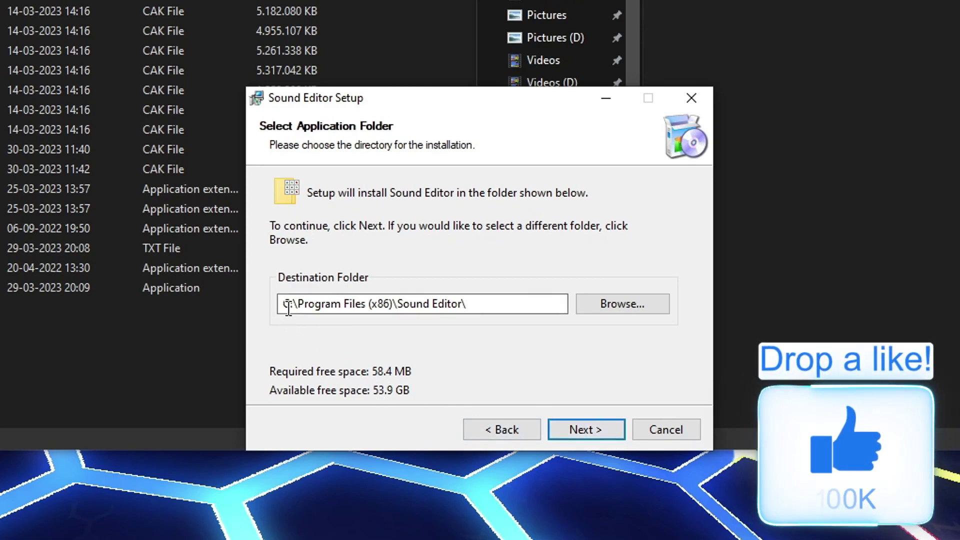
Step: Change the install destination to D:\Program Files (x86)\Sound Editor\
{"action": "left_click_drag", "start_coordinate": [495, 309], "coordinate": [282, 300]}
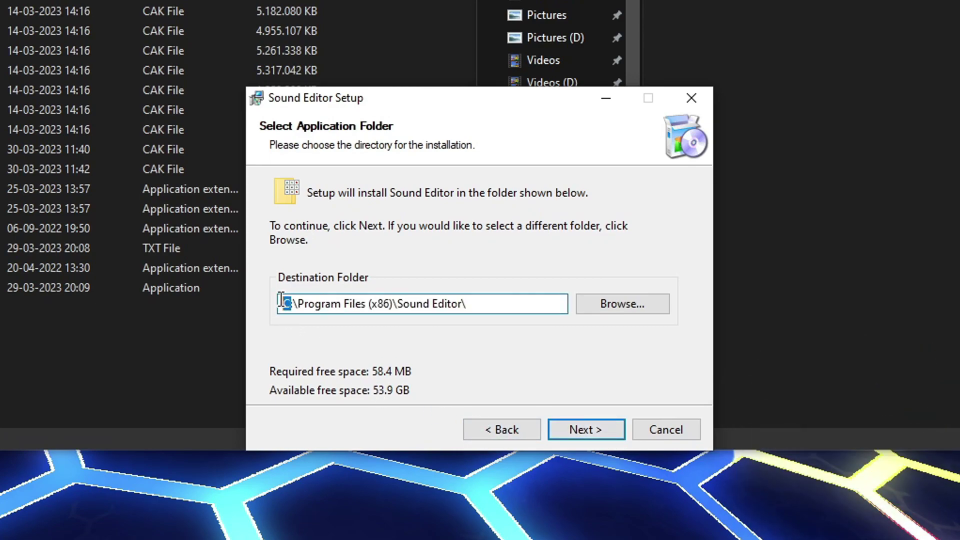
{"action": "left_click", "coordinate": [288, 300]}
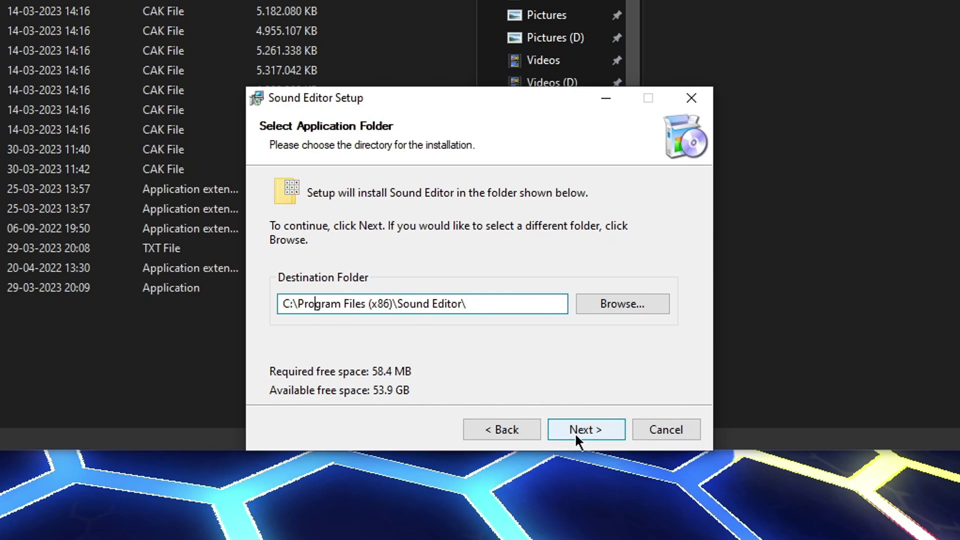
{"action": "left_click_drag", "start_coordinate": [289, 302], "coordinate": [274, 301]}
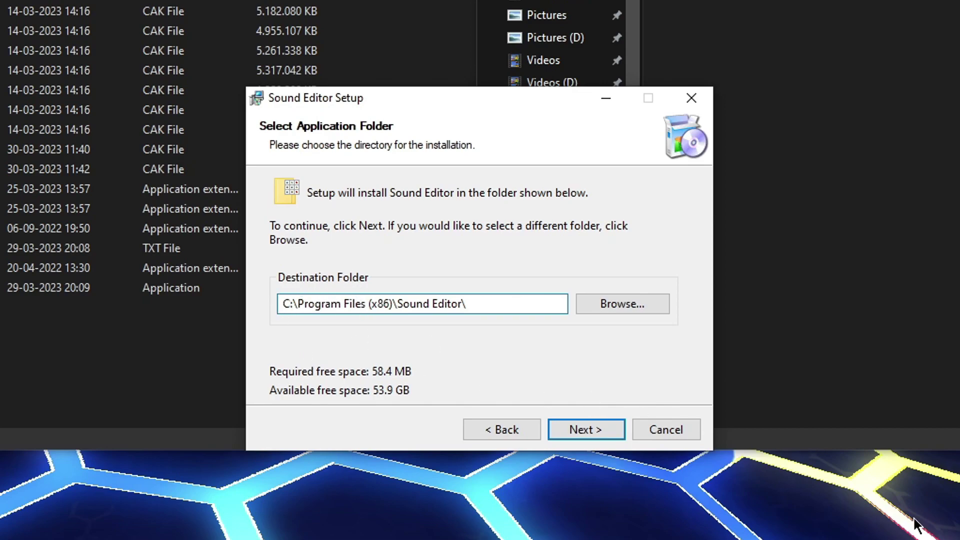
{"action": "key", "text": "BackSpace"}
{"action": "type", "text": "D:"}
{"action": "left_click", "coordinate": [584, 425]}
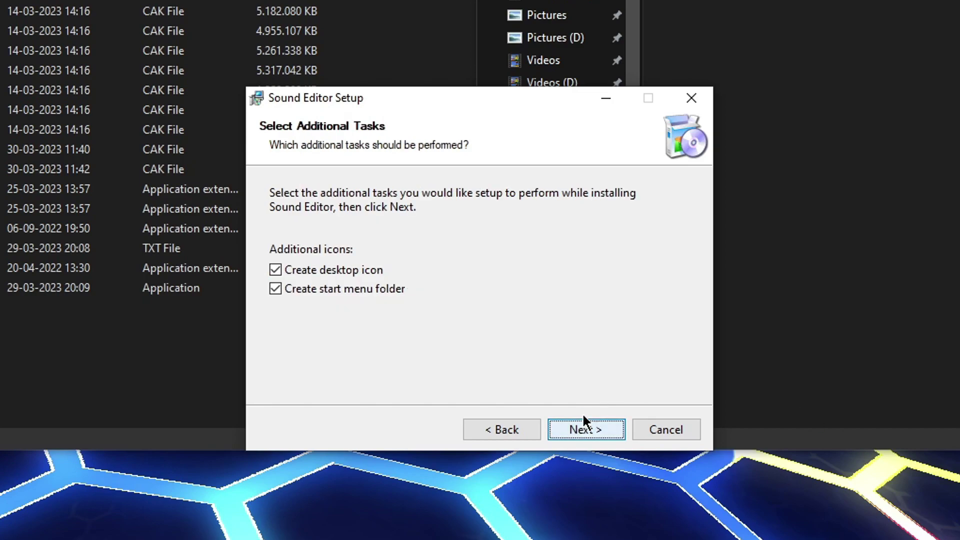
Step: Keep the desktop icon and Start Menu folder, install, and finish with launch checked
{"action": "left_click", "coordinate": [584, 431]}
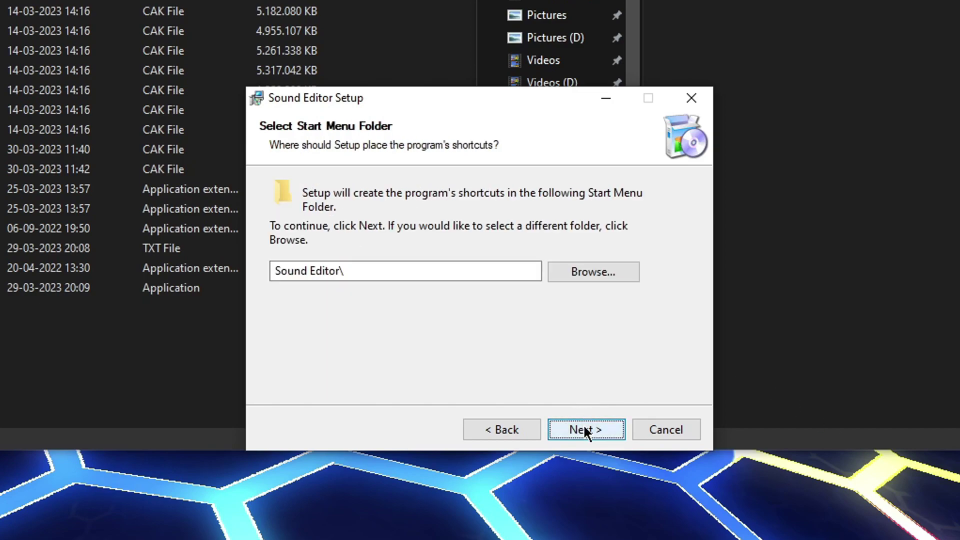
{"action": "left_click", "coordinate": [585, 431]}
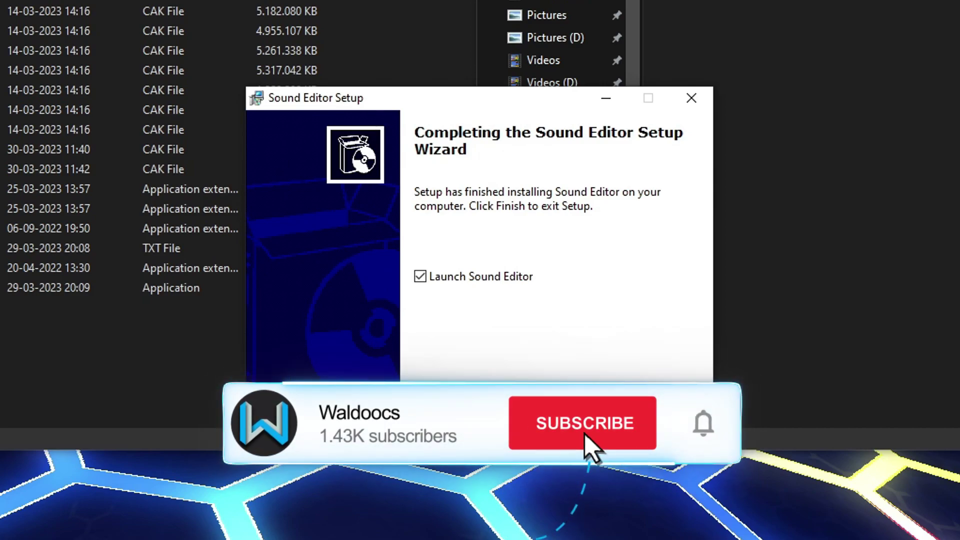
{"action": "key", "text": "Return"}
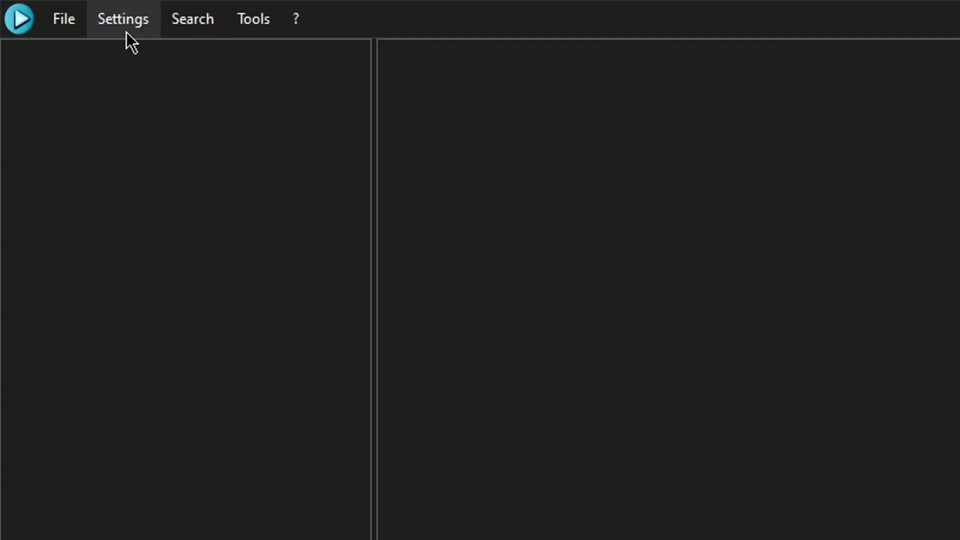
Step: Toggle the dark theme off and back on in Sound Editor settings, then save
{"action": "left_click", "coordinate": [126, 32]}
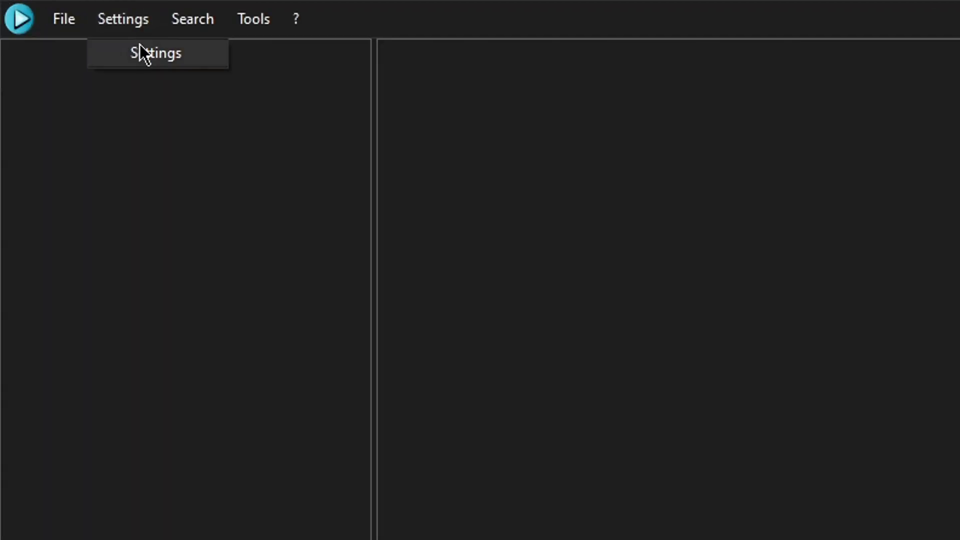
{"action": "left_click", "coordinate": [142, 62]}
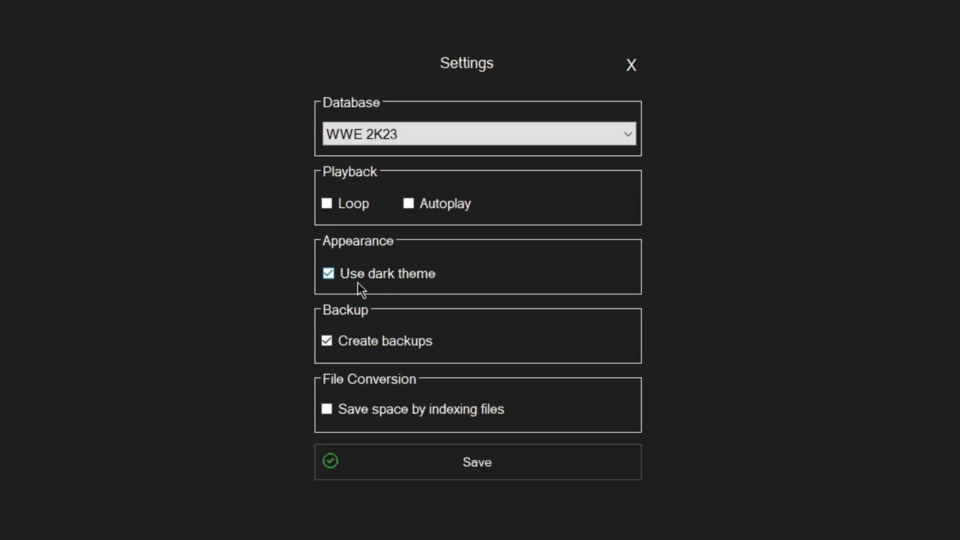
{"action": "left_click", "coordinate": [388, 276]}
{"action": "left_click", "coordinate": [389, 279]}
{"action": "left_click", "coordinate": [401, 464]}
Step: Load ra_1.pck from the WWE 2K23 sound folder through the Open dialog
{"action": "left_click", "coordinate": [42, 13]}
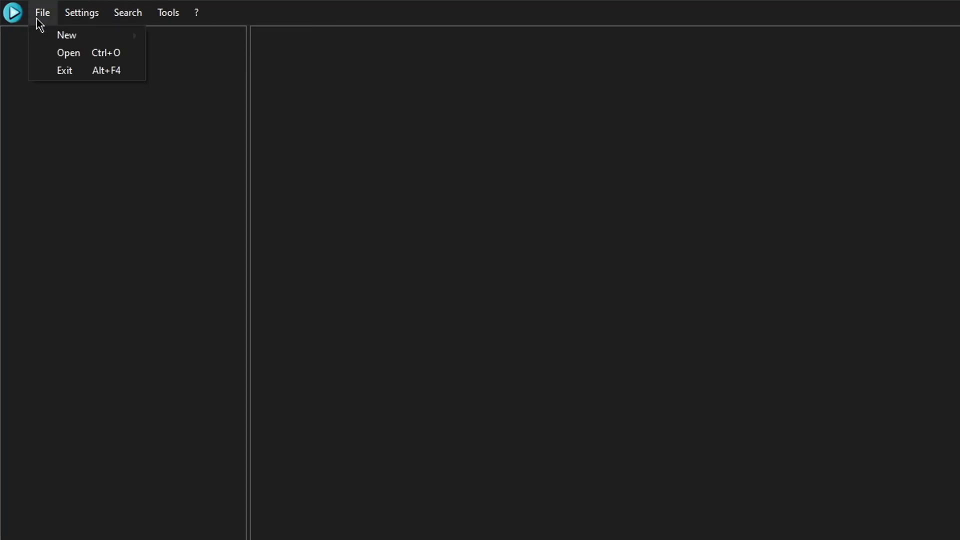
{"action": "left_click", "coordinate": [58, 52]}
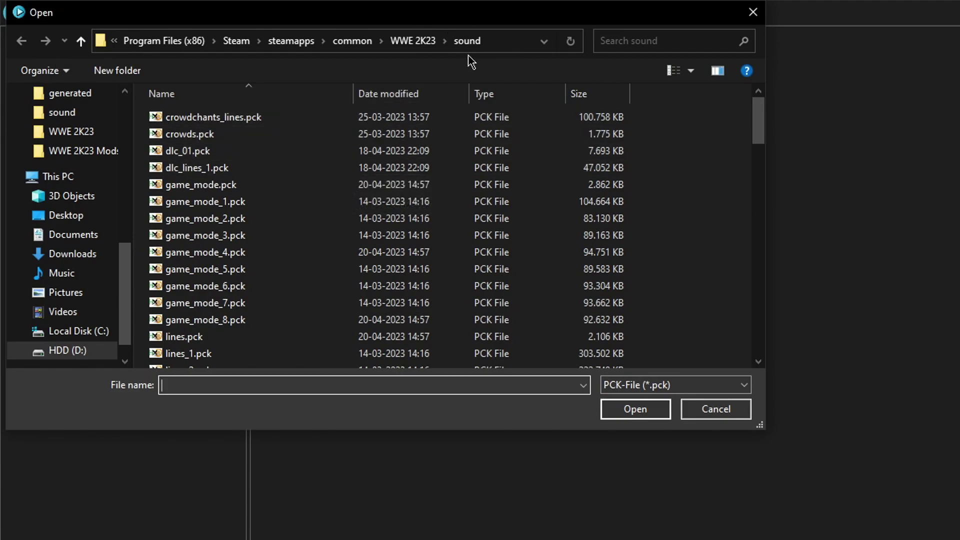
{"action": "left_click", "coordinate": [417, 50]}
{"action": "double_click", "coordinate": [207, 159]}
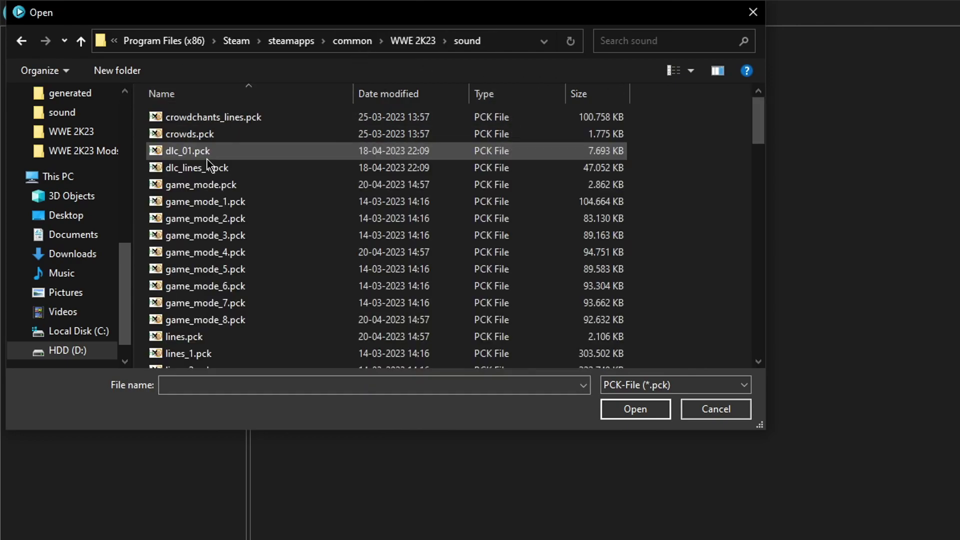
{"action": "scroll", "coordinate": [439, 213], "scroll_direction": "down", "scroll_amount": 13}
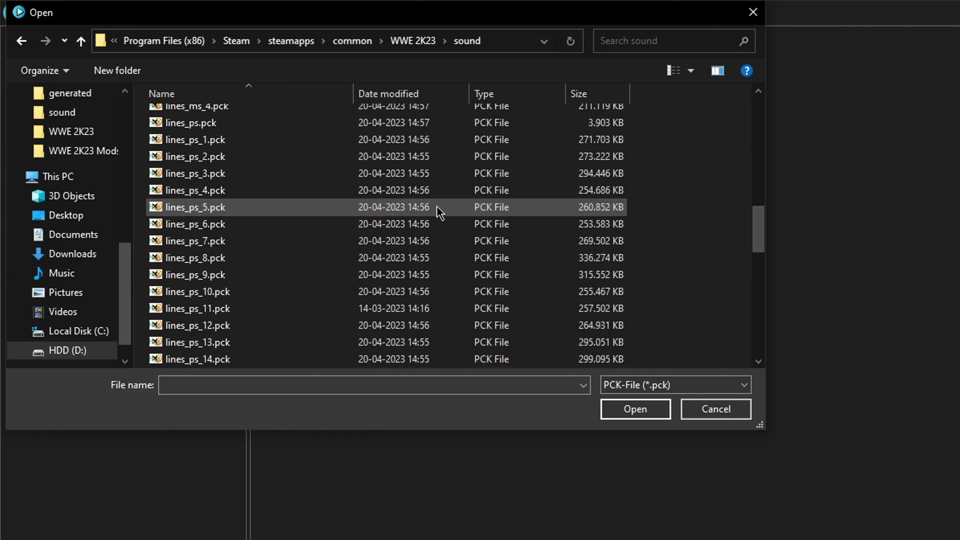
{"action": "scroll", "coordinate": [439, 212], "scroll_direction": "down", "scroll_amount": 3}
{"action": "scroll", "coordinate": [439, 212], "scroll_direction": "down", "scroll_amount": 2}
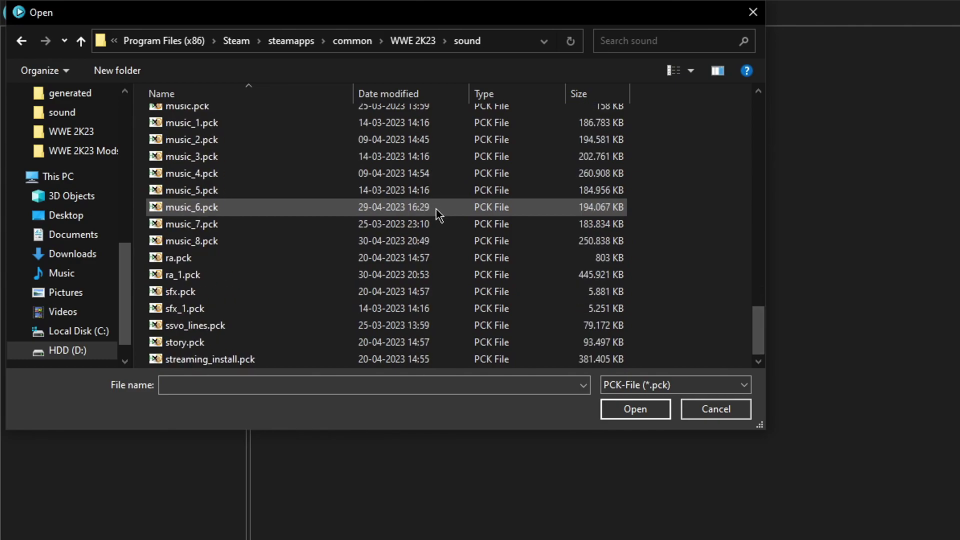
{"action": "left_click", "coordinate": [166, 279]}
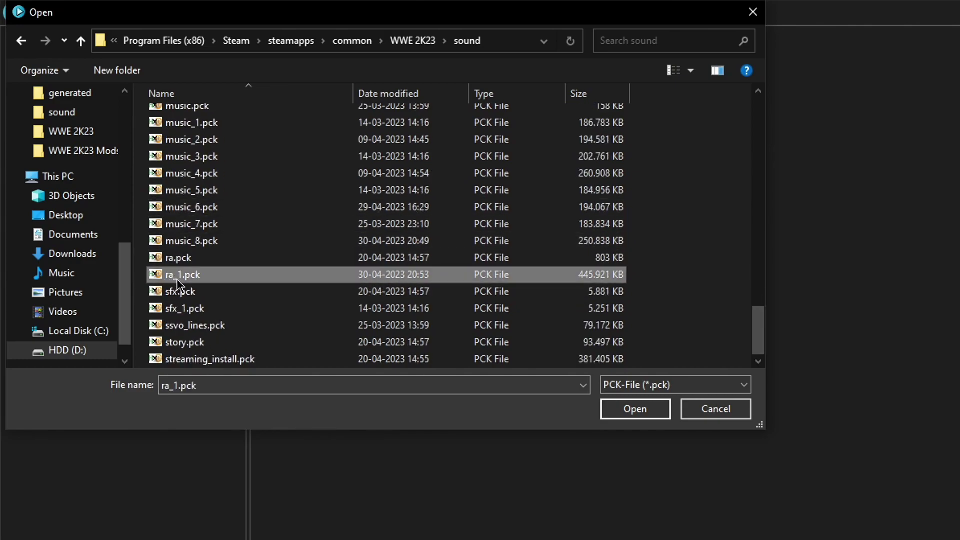
{"action": "left_click", "coordinate": [652, 412]}
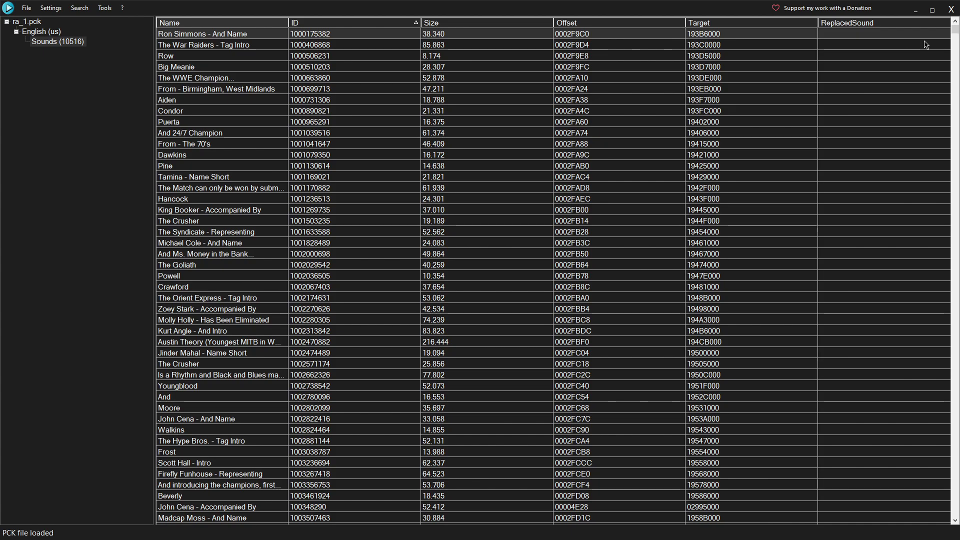
Step: Sort the ra_1.pck sound table by its Name column
{"action": "left_click_drag", "start_coordinate": [955, 35], "coordinate": [955, 97]}
{"action": "scroll", "coordinate": [307, 129], "scroll_direction": "up", "scroll_amount": 20}
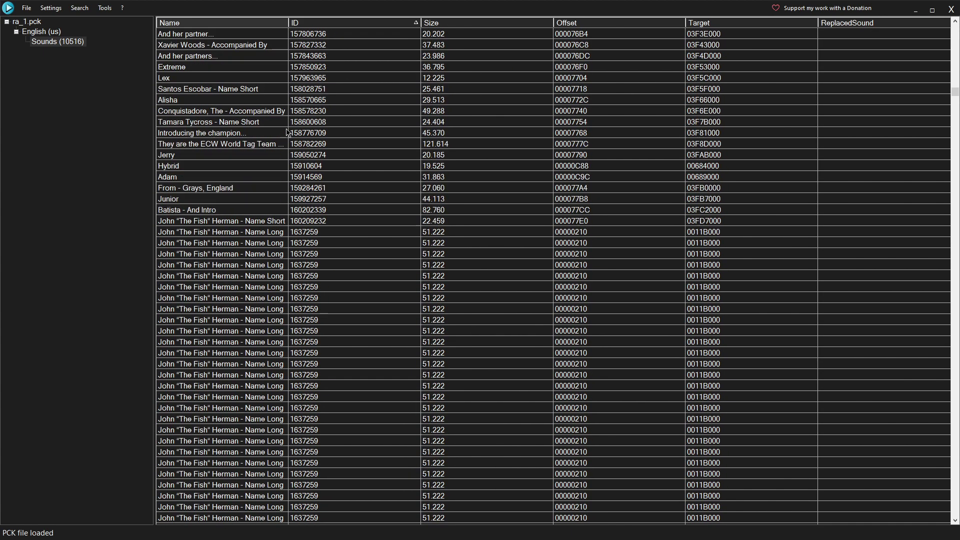
{"action": "left_click", "coordinate": [175, 24]}
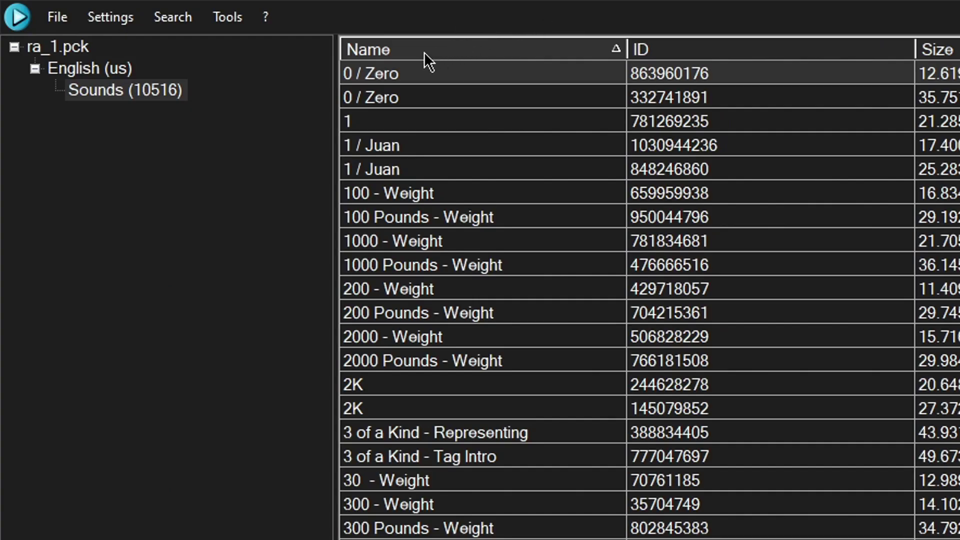
{"action": "scroll", "coordinate": [392, 217], "scroll_direction": "down", "scroll_amount": 20}
{"action": "scroll", "coordinate": [489, 198], "scroll_direction": "up", "scroll_amount": 6}
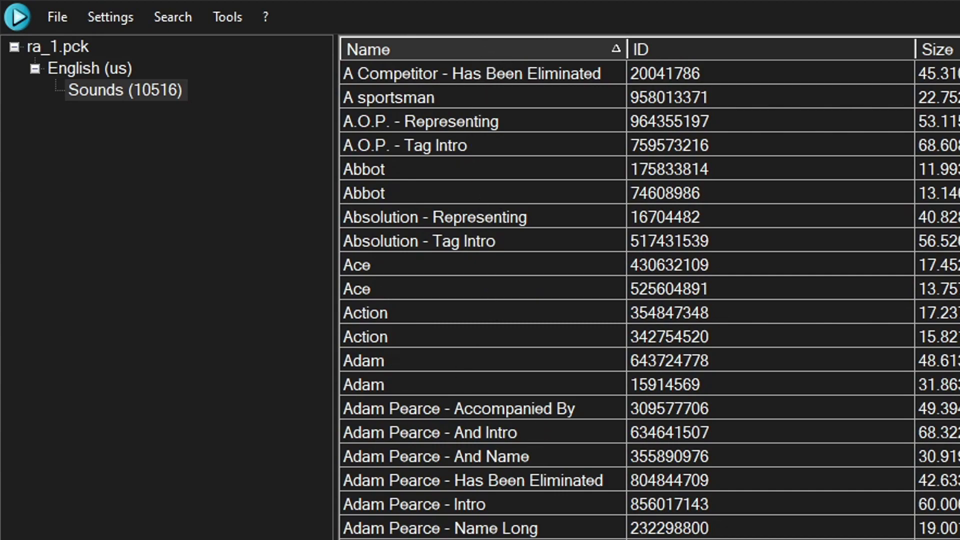
{"action": "scroll", "coordinate": [645, 300], "scroll_direction": "up", "scroll_amount": 19}
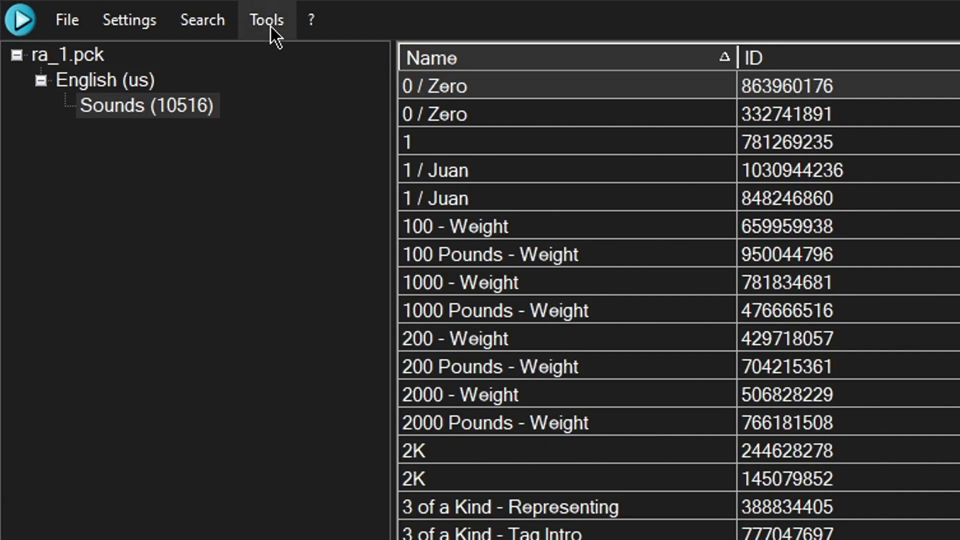
Step: In TTS-Generator, generate Superstar Announcements for 'The Big Show' with the Greg Hamilton voice
{"action": "left_click", "coordinate": [271, 27]}
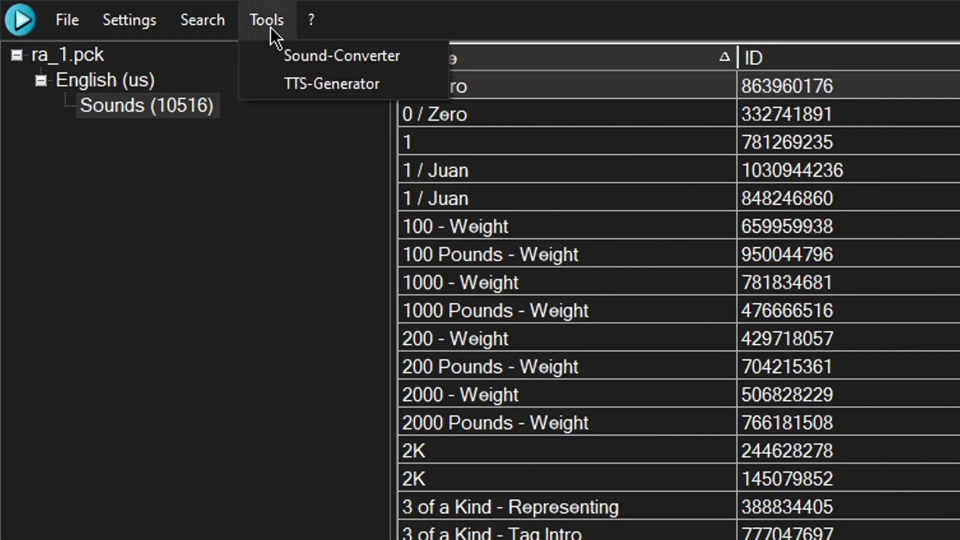
{"action": "left_click", "coordinate": [287, 88]}
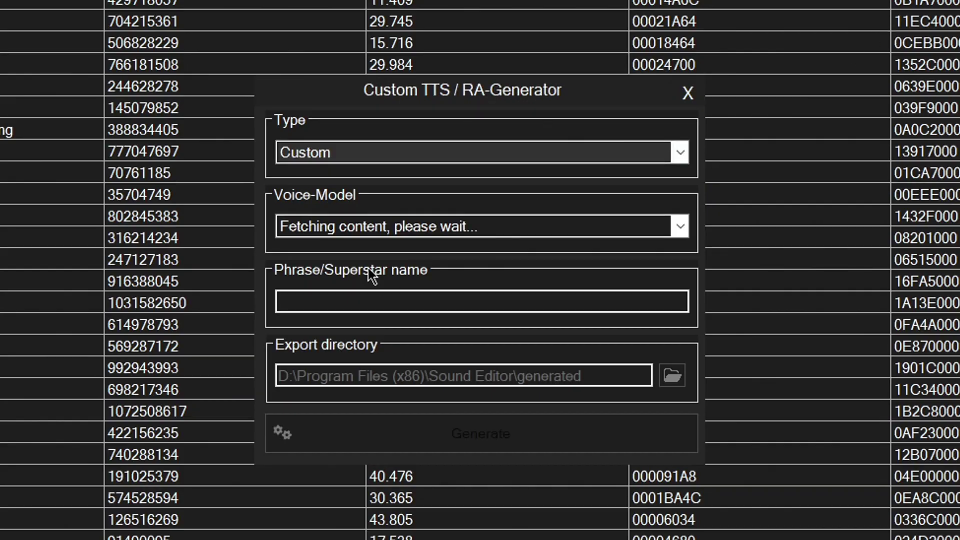
{"action": "left_click", "coordinate": [520, 149]}
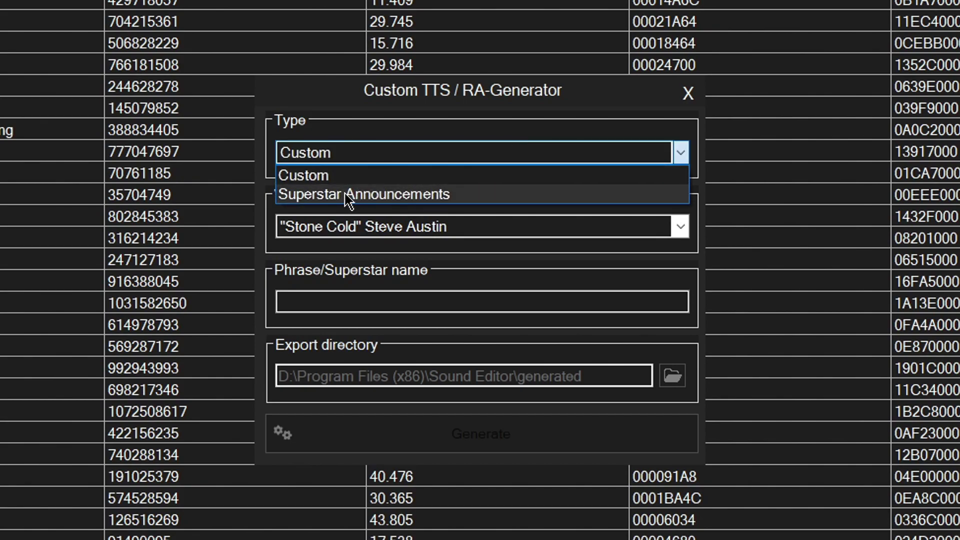
{"action": "left_click", "coordinate": [419, 194]}
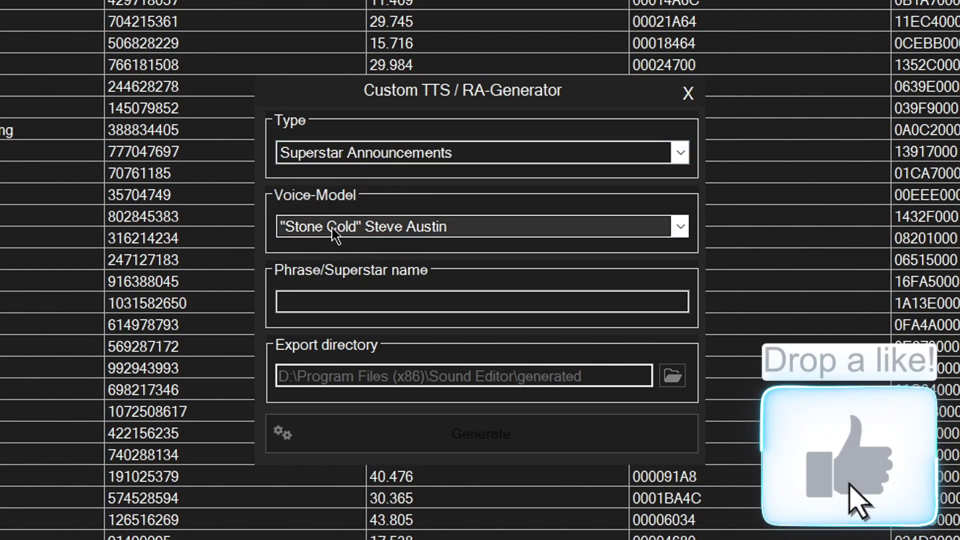
{"action": "left_click", "coordinate": [356, 227]}
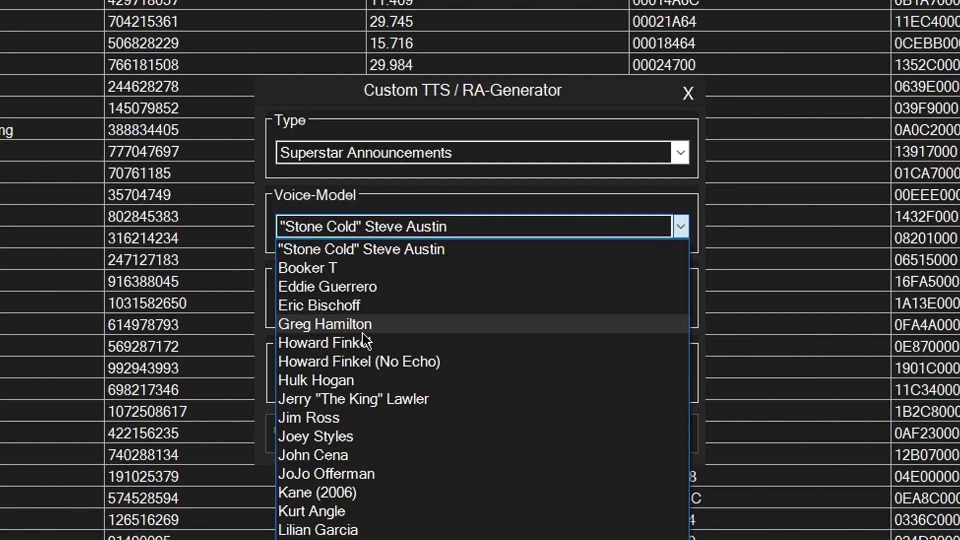
{"action": "left_click", "coordinate": [366, 325]}
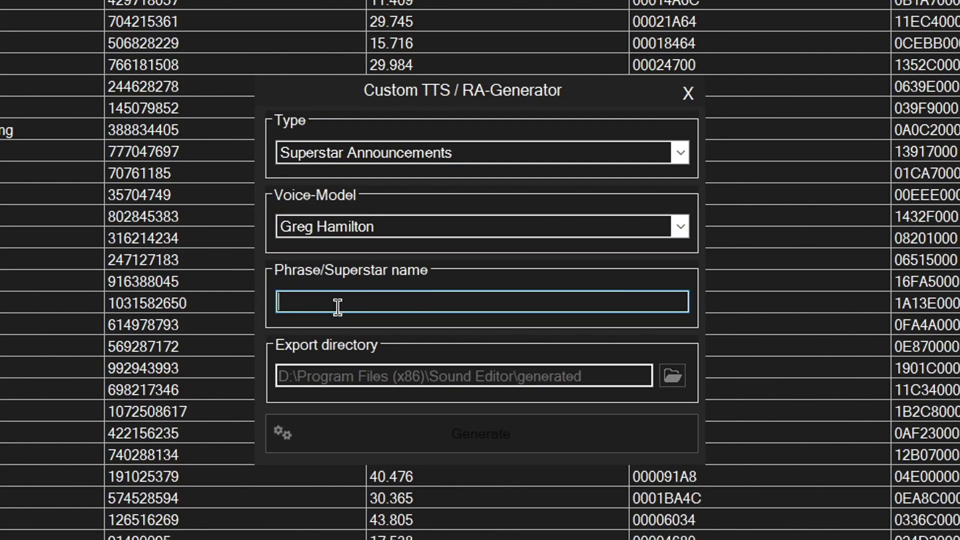
{"action": "type", "text": "The Big Show"}
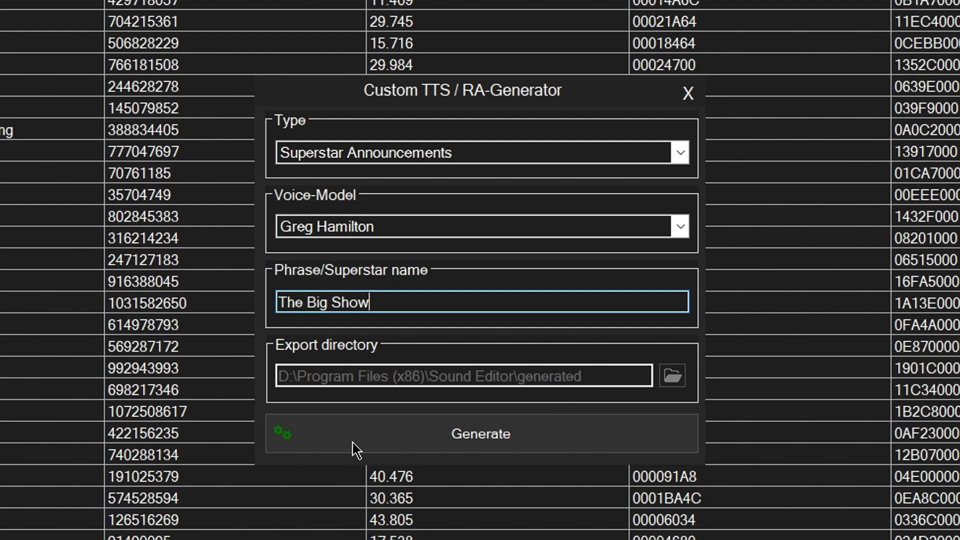
{"action": "left_click", "coordinate": [484, 439]}
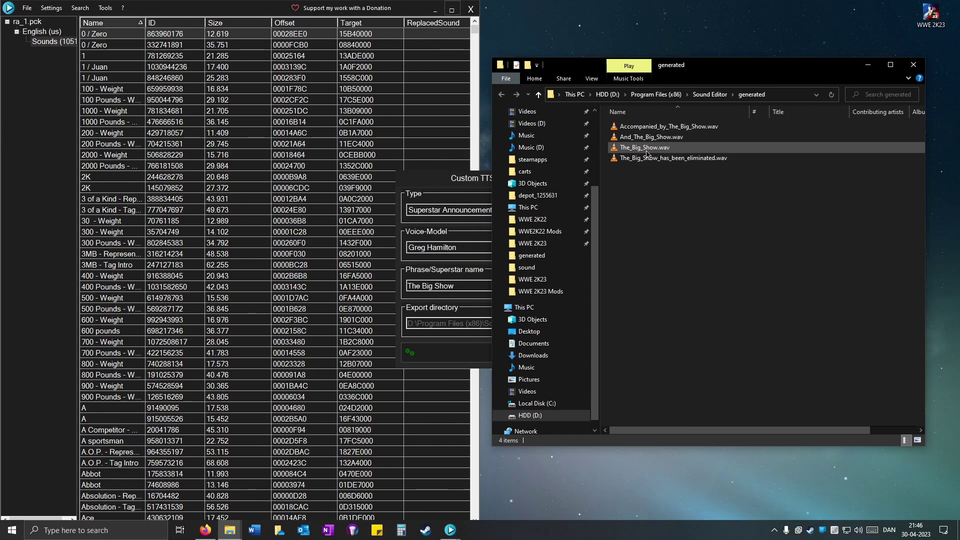
Step: Play The_Big_Show.wav, the has-been-eliminated and Accompanied_by clips in VLC
{"action": "left_click", "coordinate": [646, 152]}
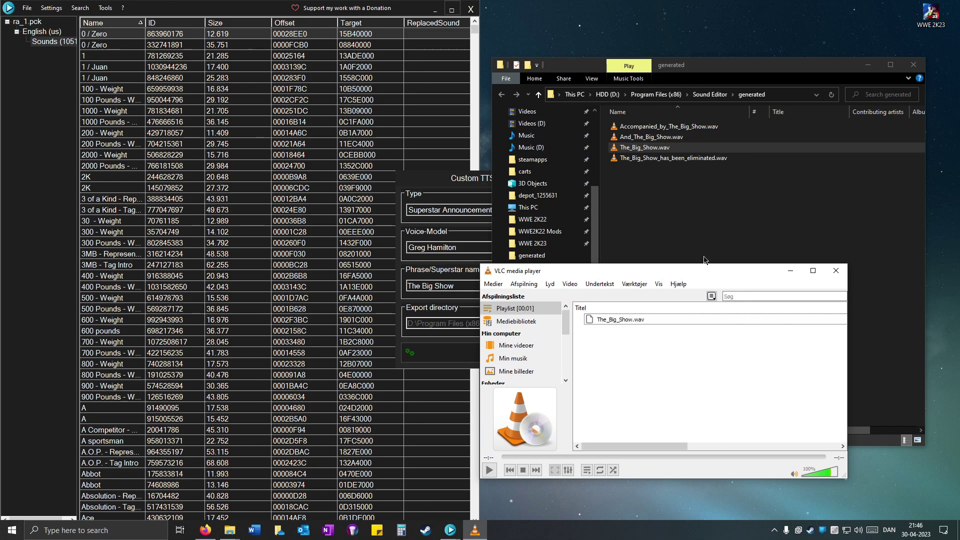
{"action": "left_click", "coordinate": [658, 159]}
{"action": "double_click", "coordinate": [659, 159]}
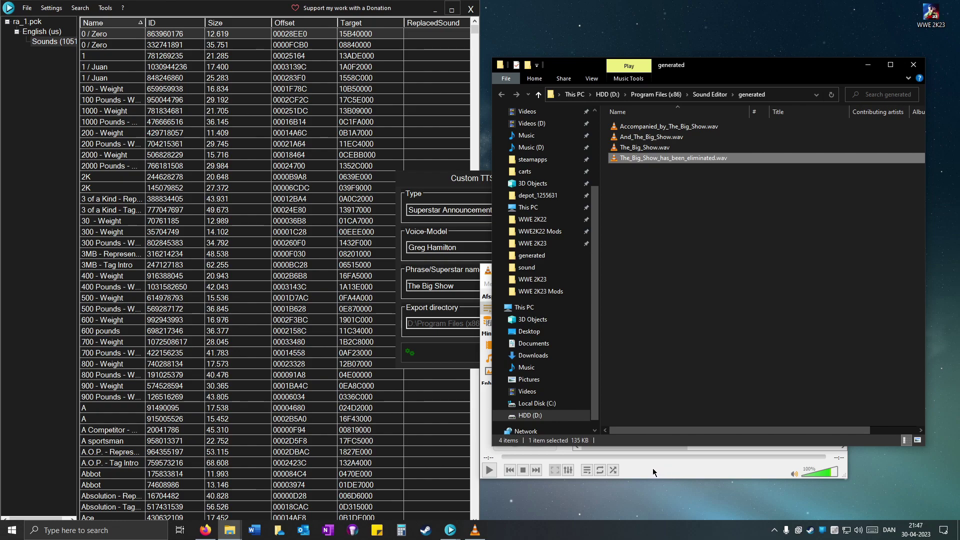
{"action": "double_click", "coordinate": [658, 138]}
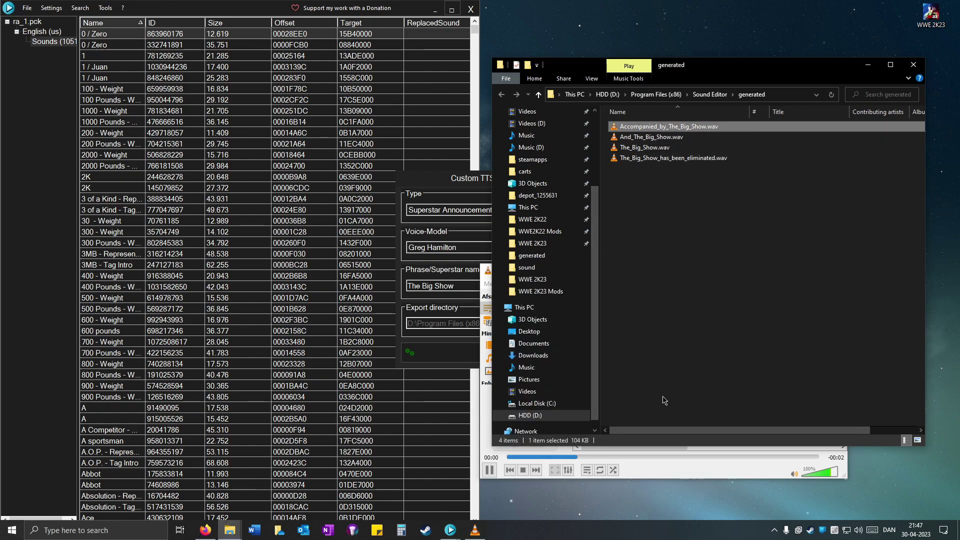
Step: Clear VLC's playlist and return to the generated folder and announcement generator
{"action": "left_click", "coordinate": [649, 466]}
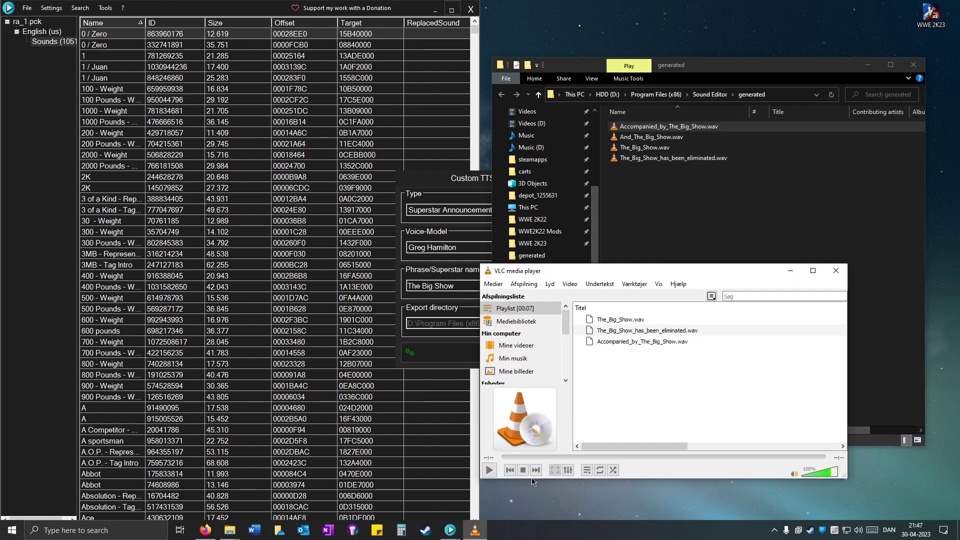
{"action": "right_click", "coordinate": [675, 413]}
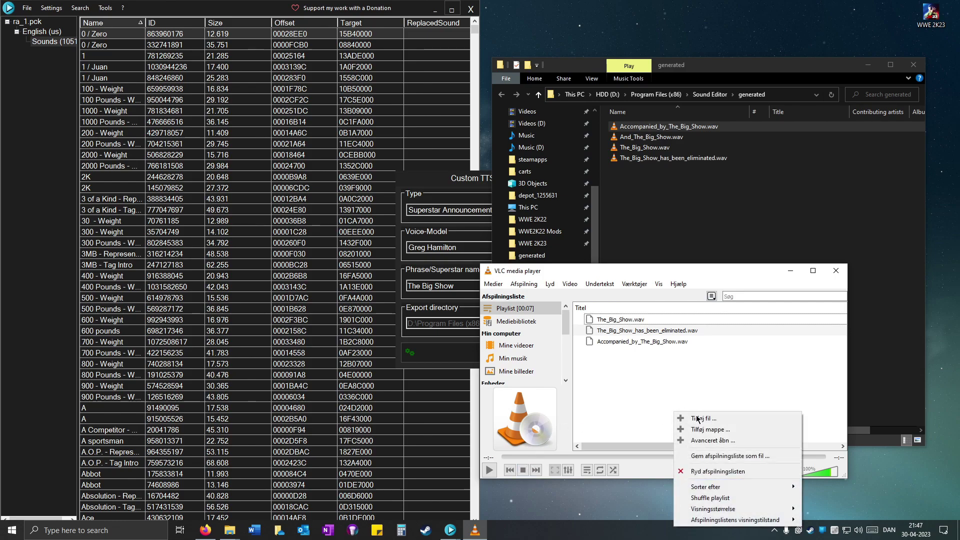
{"action": "left_click", "coordinate": [711, 470]}
{"action": "left_click", "coordinate": [673, 210]}
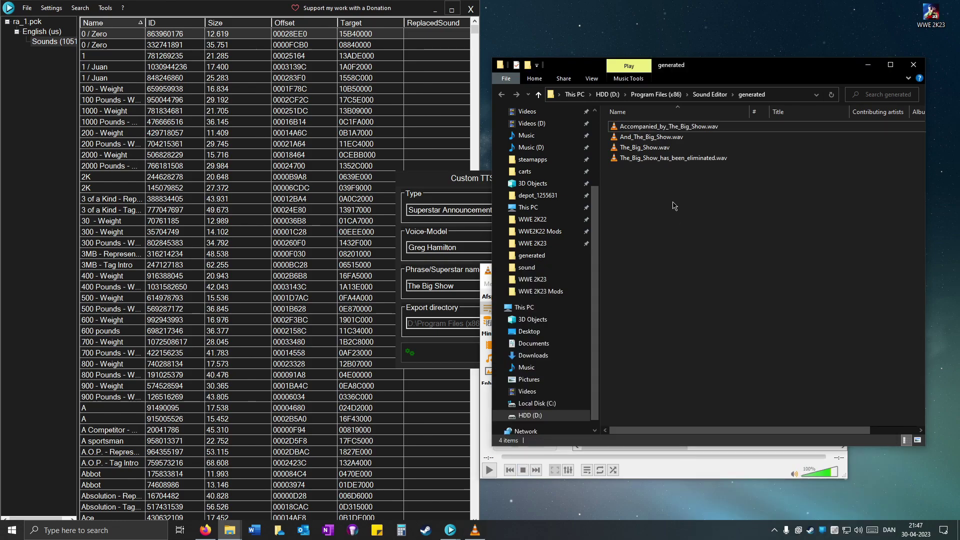
{"action": "left_click", "coordinate": [459, 192]}
Step: Replace the superstar name with 'Kenny Omega', generate, and play Kenny_Omega.wav
{"action": "left_click", "coordinate": [506, 289]}
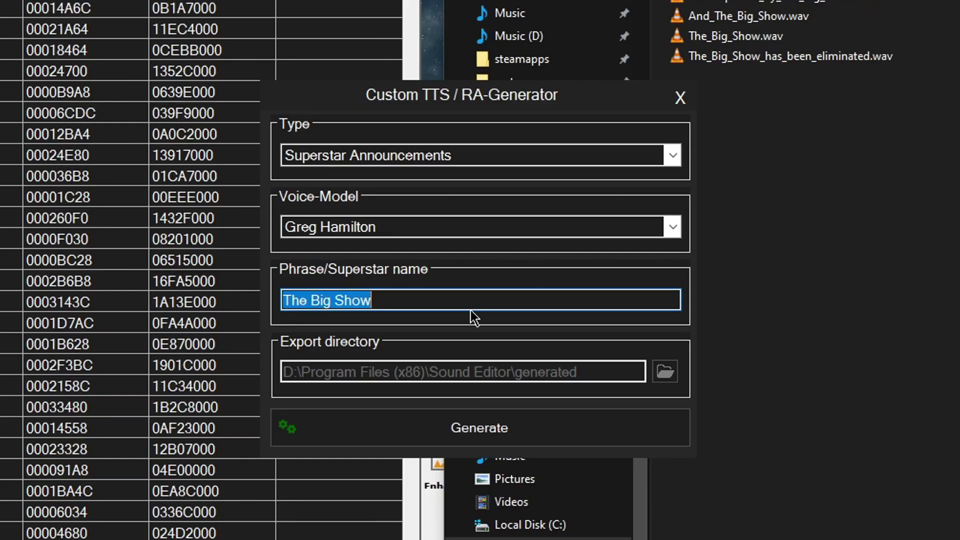
{"action": "key", "text": "ctrl+Left"}
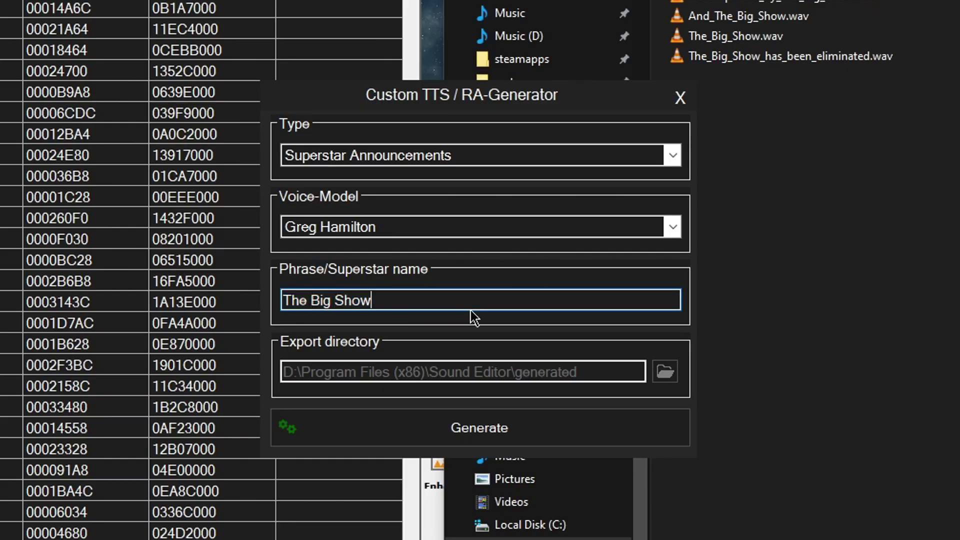
{"action": "key", "text": "ctrl+shift+Right"}
{"action": "key", "text": "Right"}
{"action": "key", "text": "ctrl+shift+Left"}
{"action": "key", "text": "ctrl+shift+Left"}
{"action": "key", "text": "ctrl+shift+Left"}
{"action": "type", "text": "Kenny Om"}
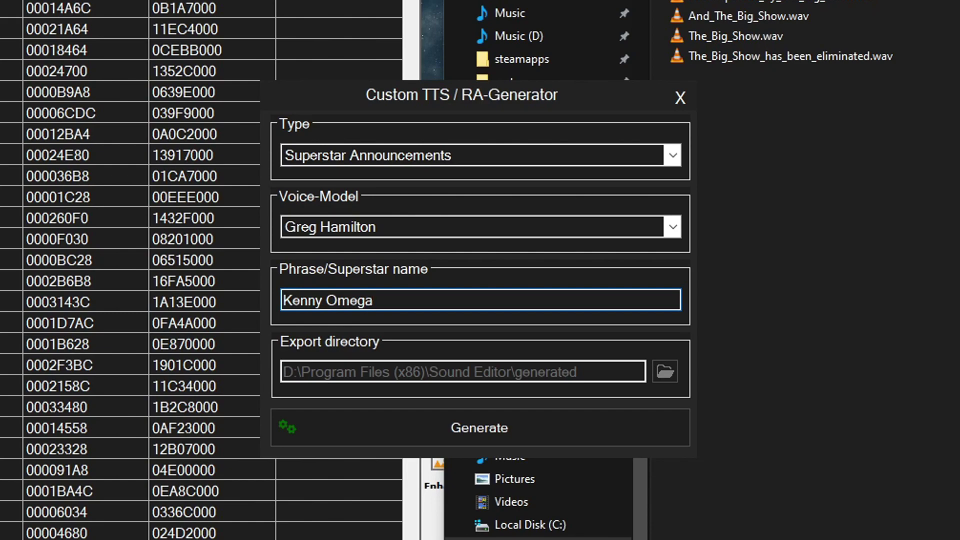
{"action": "left_click", "coordinate": [482, 441]}
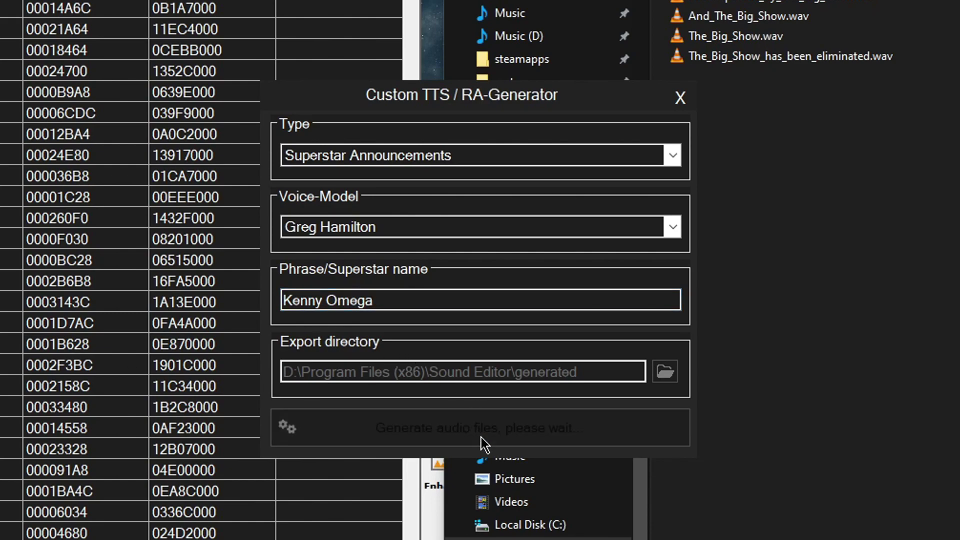
{"action": "double_click", "coordinate": [790, 89]}
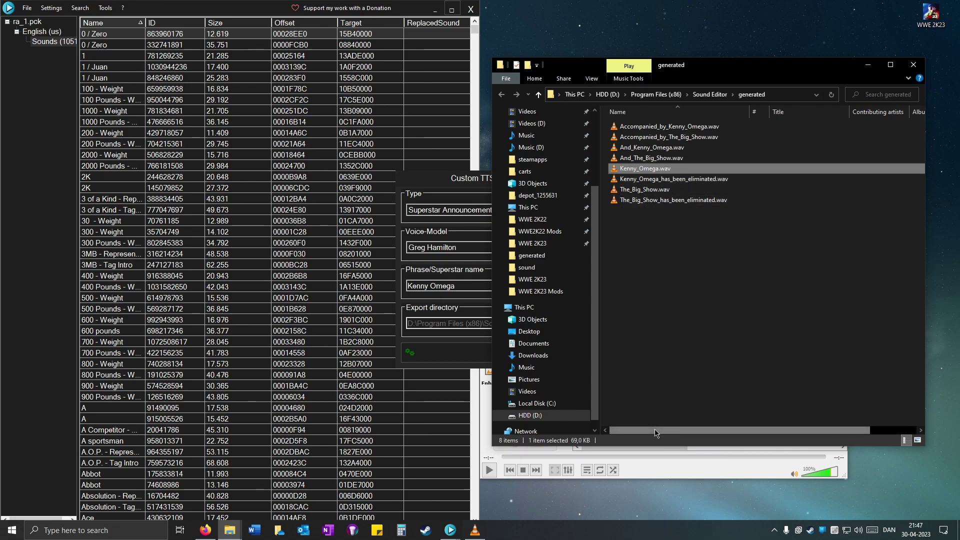
Step: Replay Kenny_Omega.wav, then edit the superstar name toward the phonetic 'Kenny Ow Mega'
{"action": "double_click", "coordinate": [681, 172]}
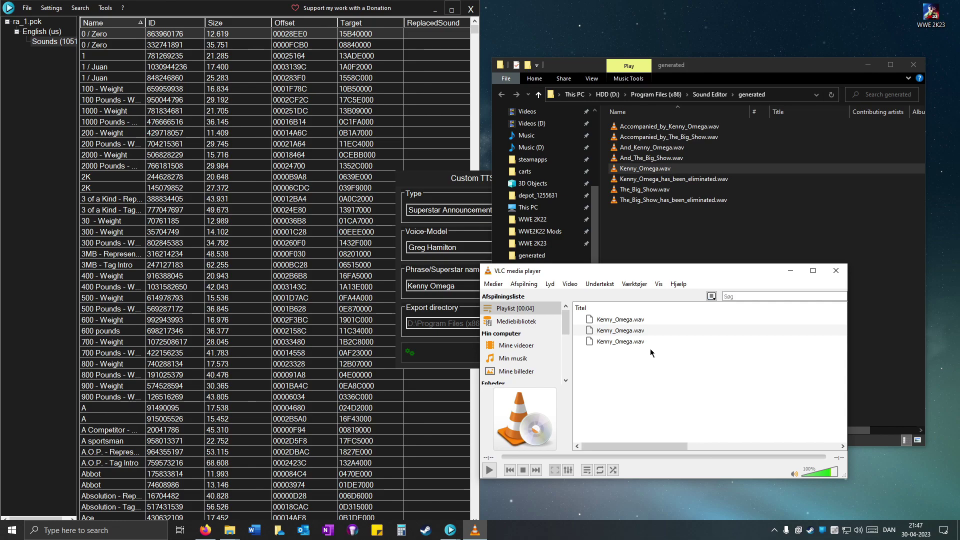
{"action": "left_click_drag", "start_coordinate": [456, 286], "coordinate": [434, 292]}
{"action": "key", "text": "BackSpace"}
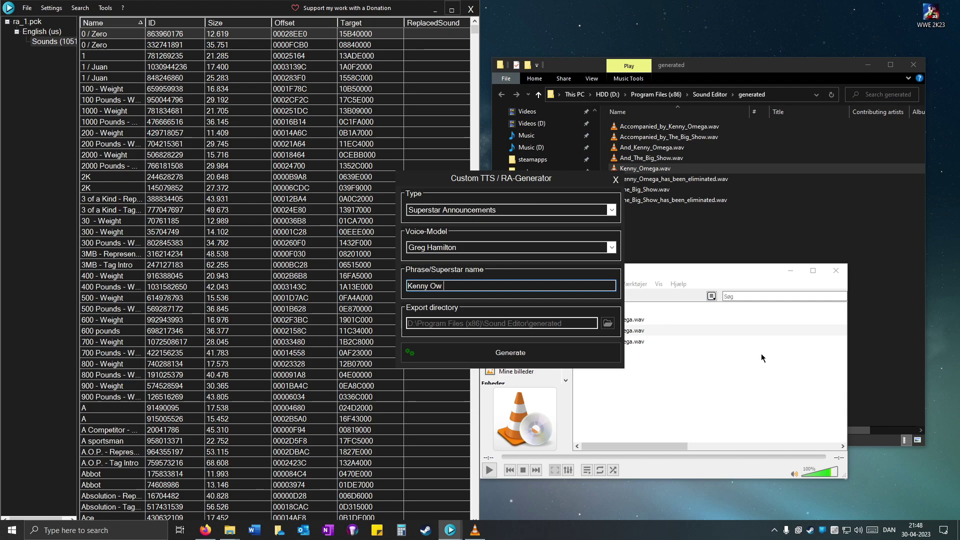
{"action": "key", "text": "ctrl+shift+Left"}
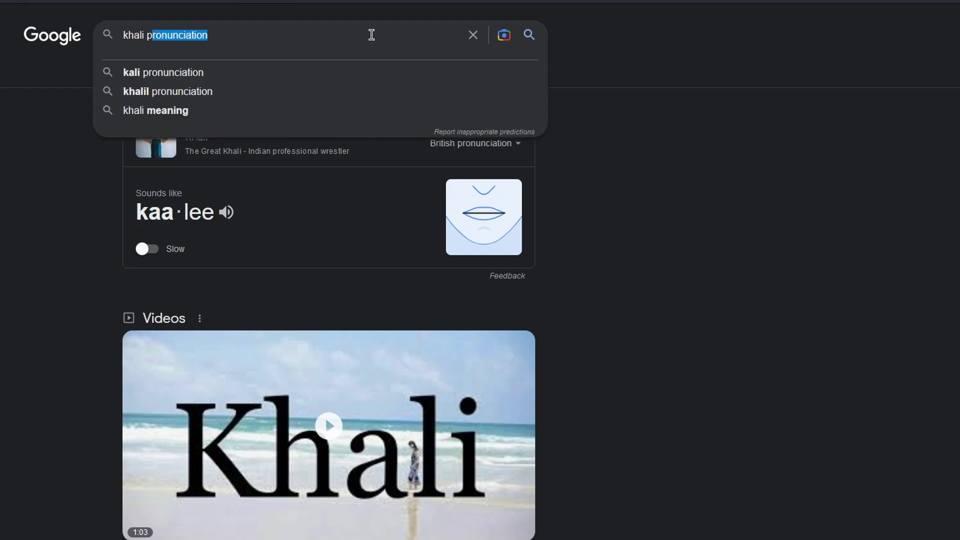
Step: Play Google's Khali pronunciation, switch to American (kaa·lee), and replay it
{"action": "left_click", "coordinate": [725, 139]}
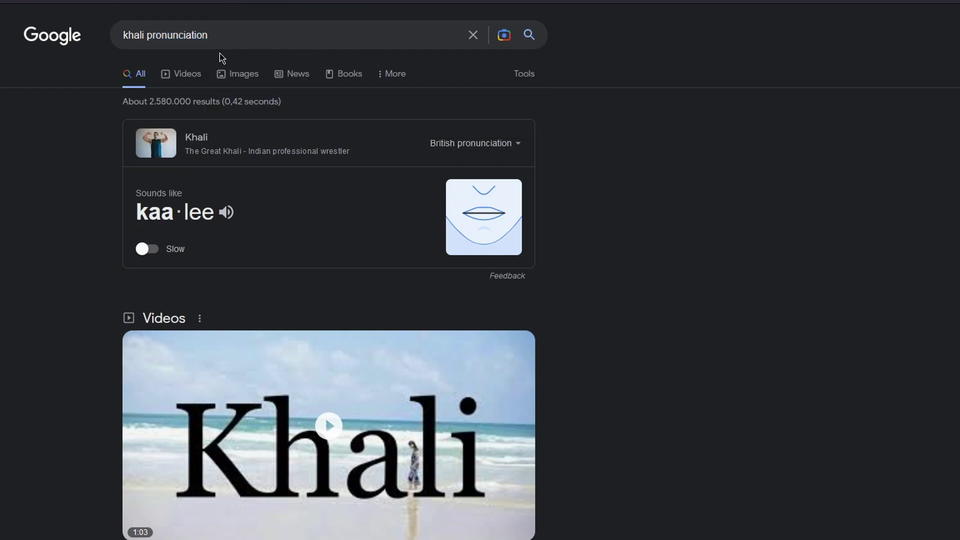
{"action": "left_click", "coordinate": [453, 252]}
{"action": "left_click", "coordinate": [495, 146]}
{"action": "left_click", "coordinate": [470, 181]}
{"action": "left_click", "coordinate": [492, 225]}
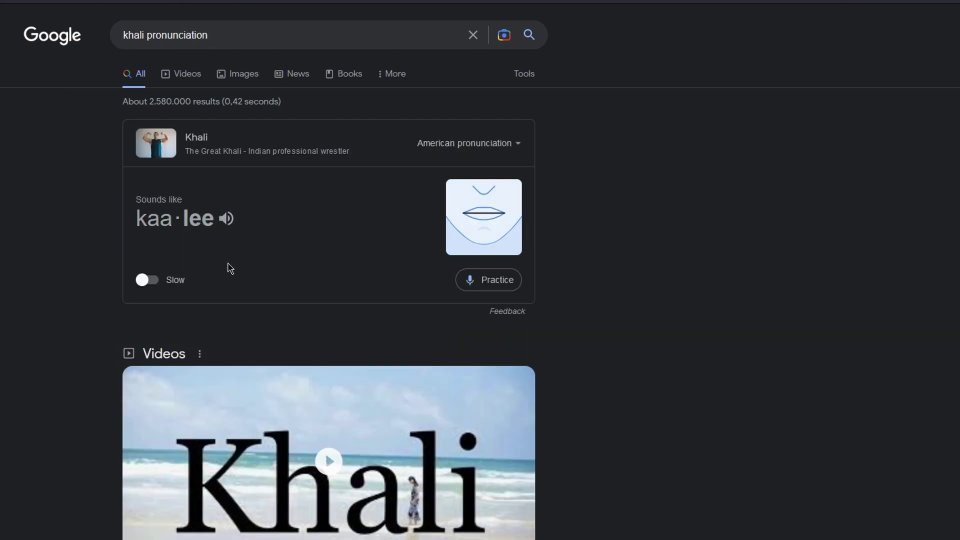
{"action": "left_click", "coordinate": [138, 221]}
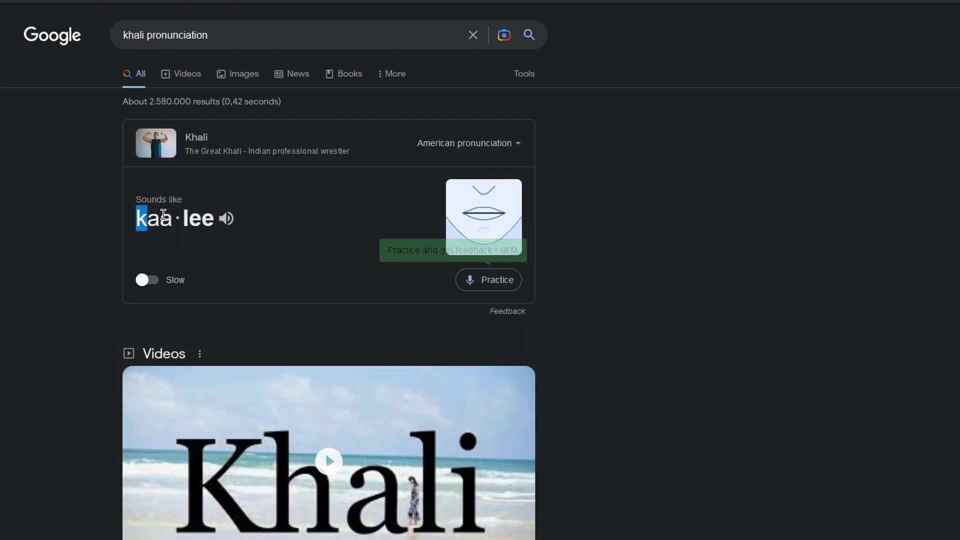
{"action": "mouse_move", "coordinate": [579, 539]}
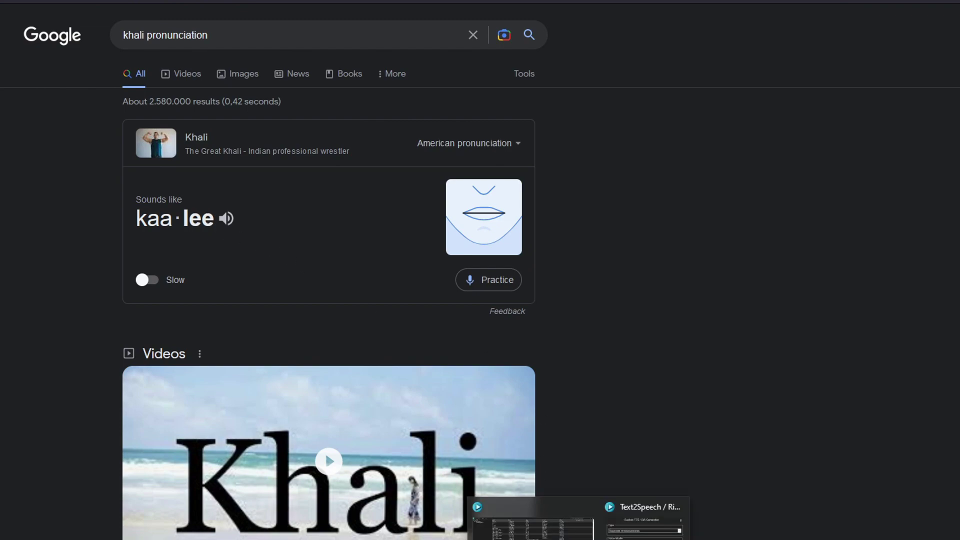
{"action": "left_click", "coordinate": [645, 525]}
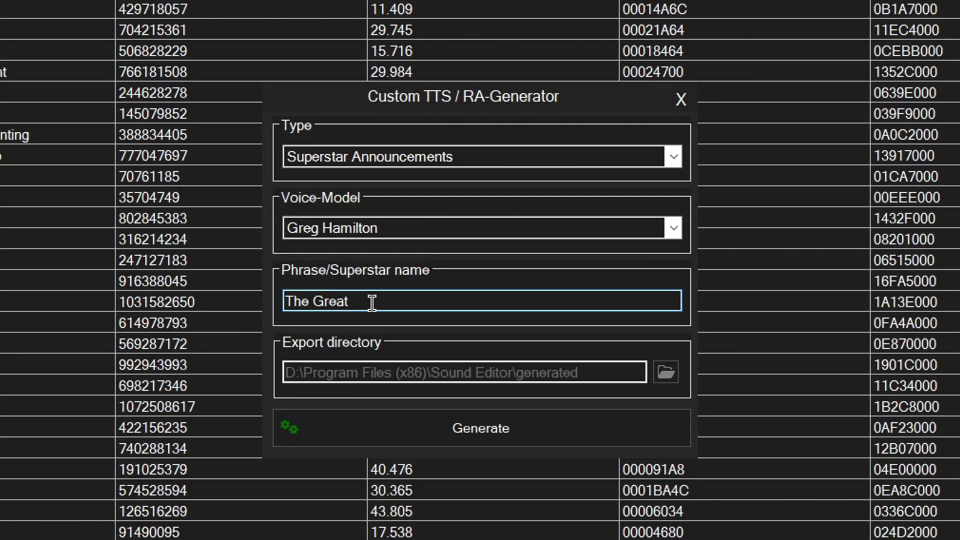
Step: Generate announcement clips for 'The Great Kaa Lee' and play the new WAV in VLC
{"action": "type", "text": "Kaa Lee"}
{"action": "left_click", "coordinate": [539, 416]}
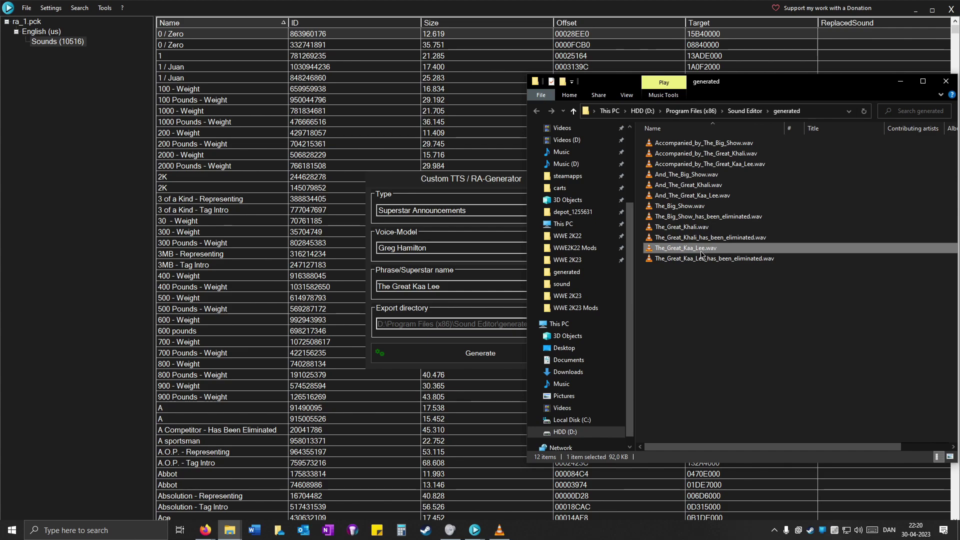
{"action": "double_click", "coordinate": [700, 255]}
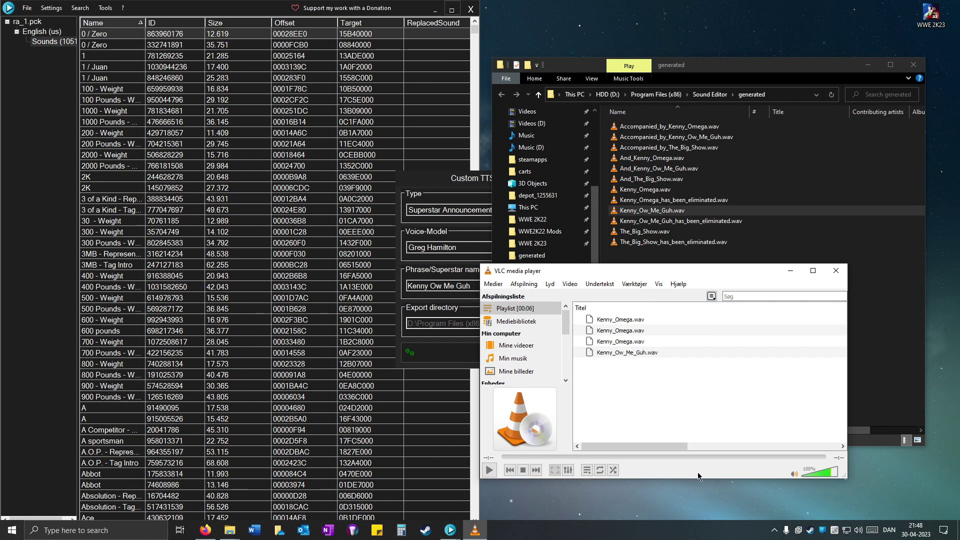
Step: Empty the VLC playlist, close the player, and select The_Big_Show.wav
{"action": "right_click", "coordinate": [667, 383]}
{"action": "left_click", "coordinate": [798, 429]}
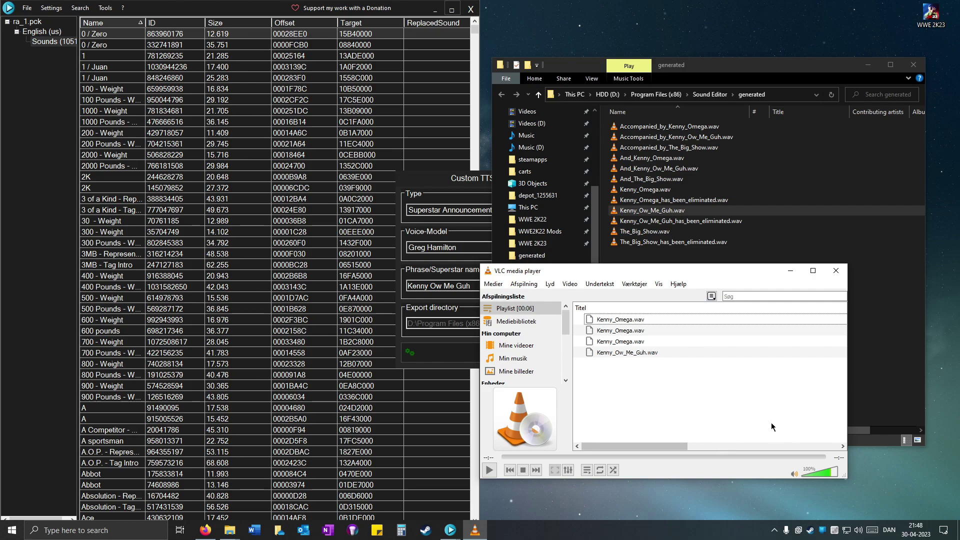
{"action": "right_click", "coordinate": [776, 388]}
{"action": "left_click", "coordinate": [791, 441]}
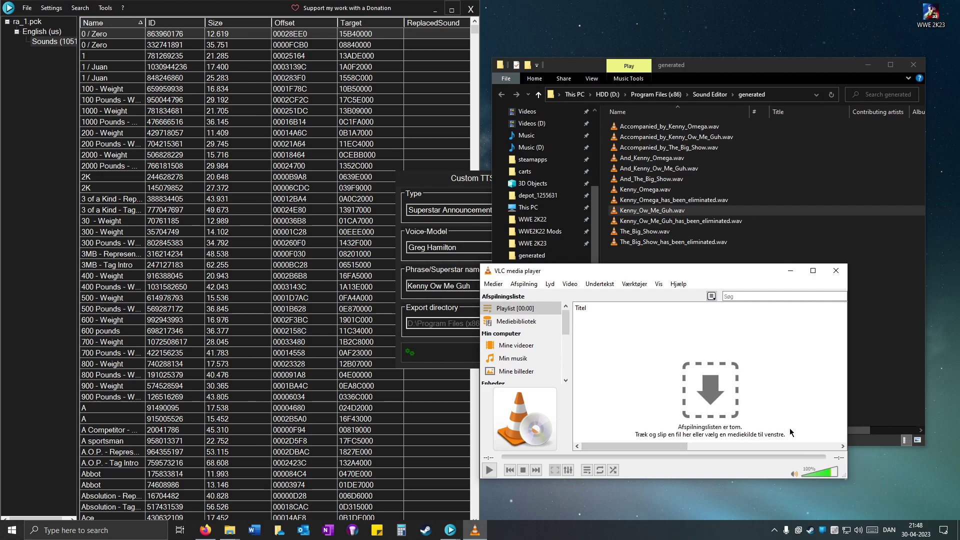
{"action": "left_click", "coordinate": [840, 271]}
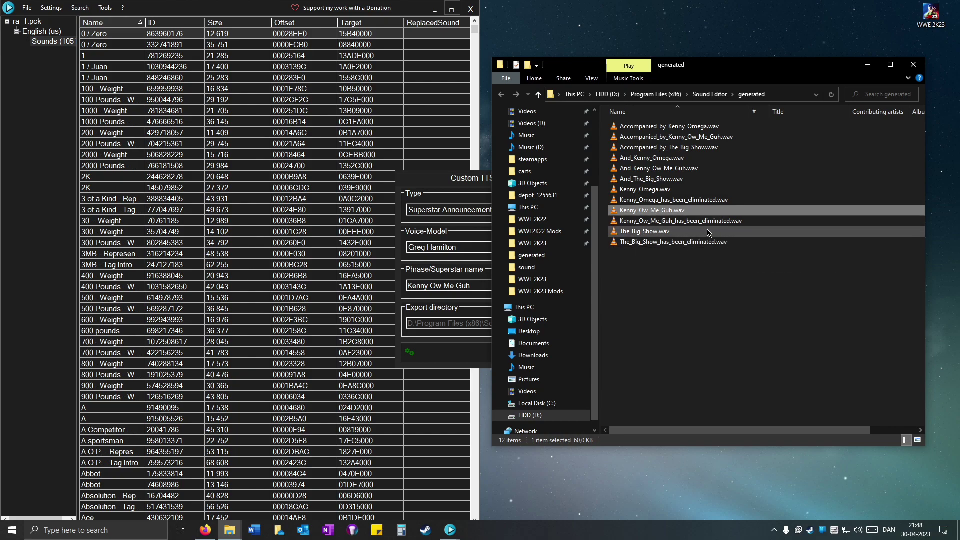
{"action": "left_click", "coordinate": [689, 232]}
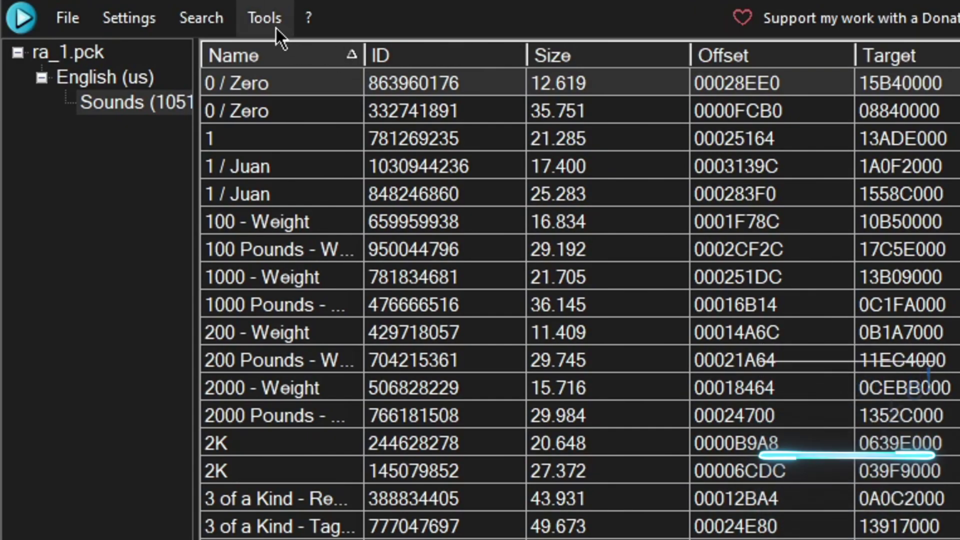
Step: Open Tools > Sound-Converter and queue The_Big_Show.wav for conversion
{"action": "left_click", "coordinate": [276, 29]}
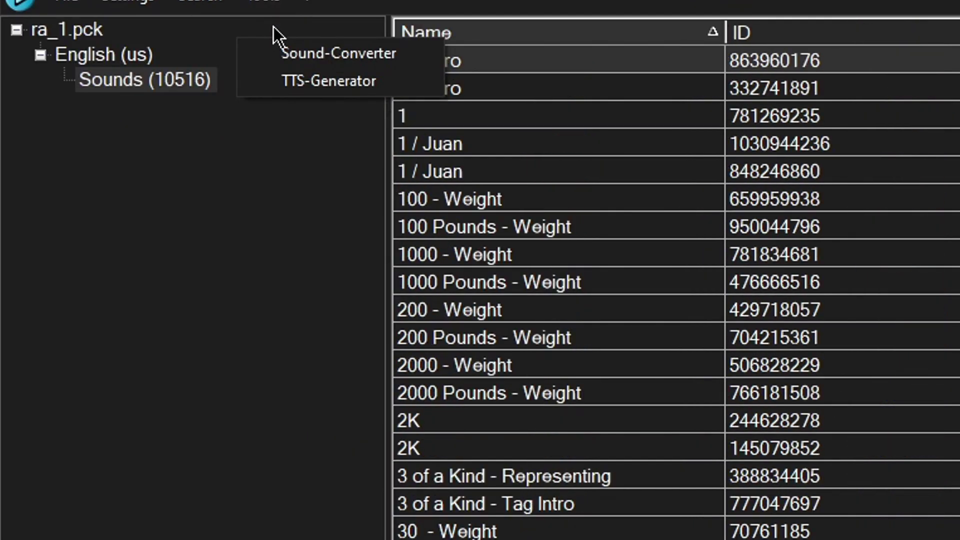
{"action": "left_click", "coordinate": [302, 55]}
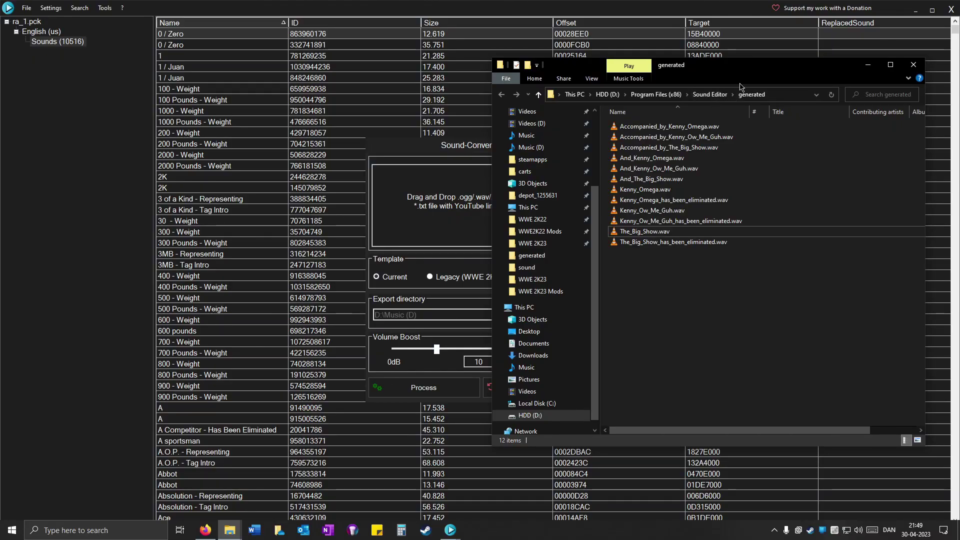
{"action": "left_click_drag", "start_coordinate": [740, 86], "coordinate": [772, 102]}
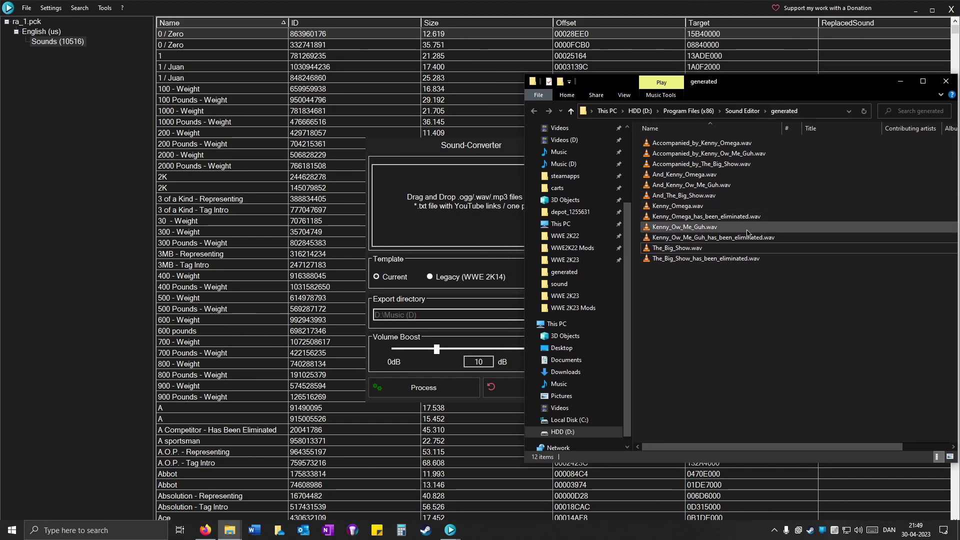
{"action": "left_click", "coordinate": [697, 249]}
{"action": "left_click_drag", "start_coordinate": [697, 249], "coordinate": [425, 210]}
{"action": "left_click_drag", "start_coordinate": [770, 283], "coordinate": [443, 221]}
{"action": "left_click", "coordinate": [464, 218]}
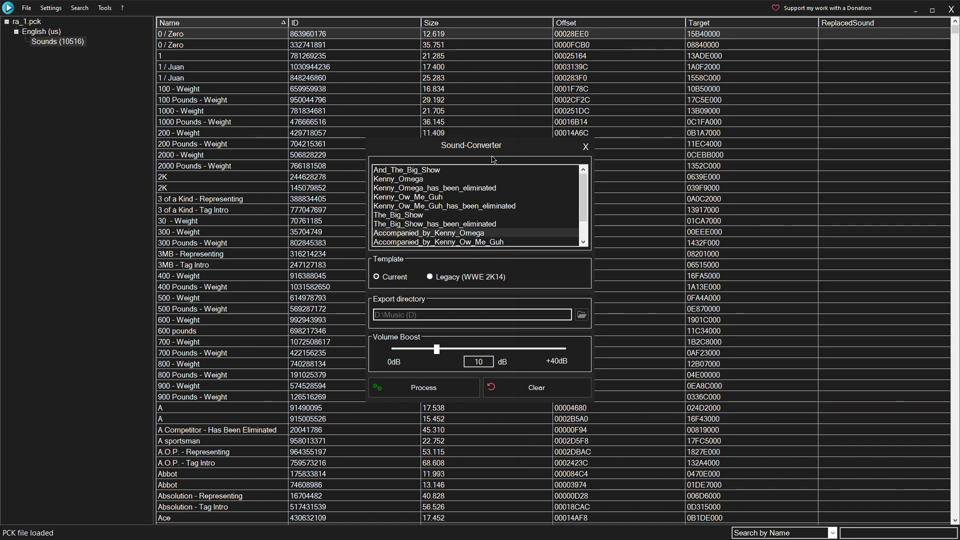
{"action": "left_click", "coordinate": [534, 388]}
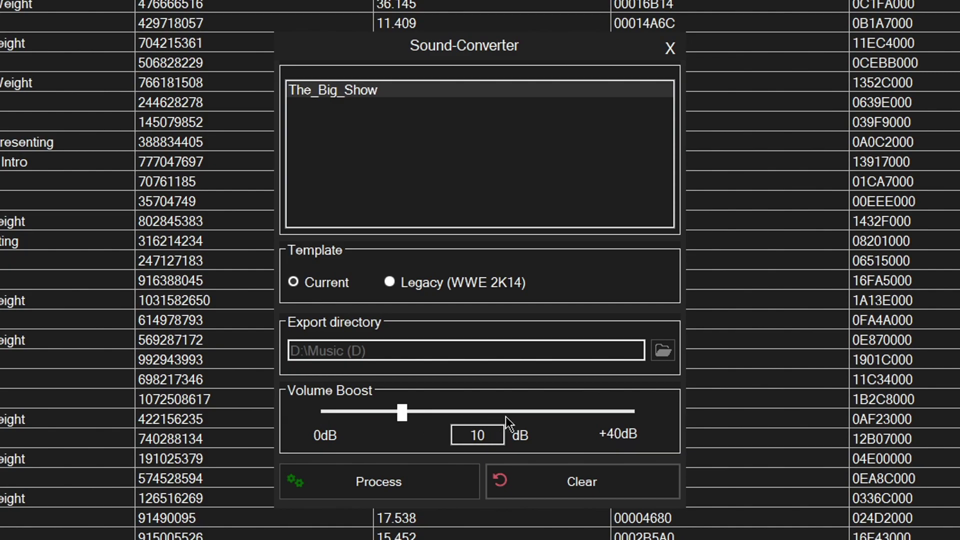
Step: Set Volume Boost to 10 dB, process the clip to .wem in D:\Music, and close the converter
{"action": "key", "text": "Tab"}
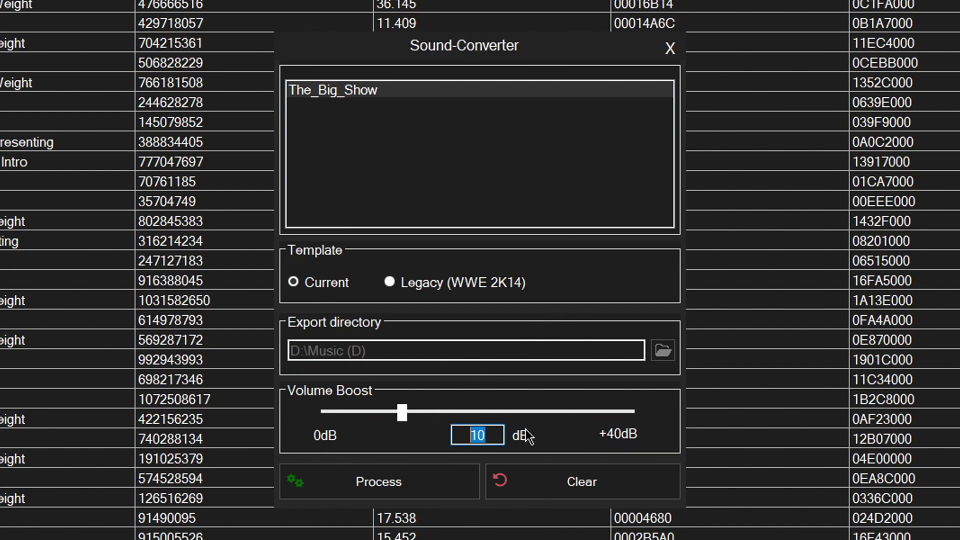
{"action": "scroll", "coordinate": [406, 413], "scroll_direction": "down", "scroll_amount": 3}
{"action": "left_click", "coordinate": [390, 415]}
{"action": "mouse_move", "coordinate": [416, 417]}
{"action": "left_mouse_down"}
{"action": "mouse_move", "coordinate": [391, 417]}
{"action": "mouse_move", "coordinate": [406, 415]}
{"action": "left_mouse_up"}
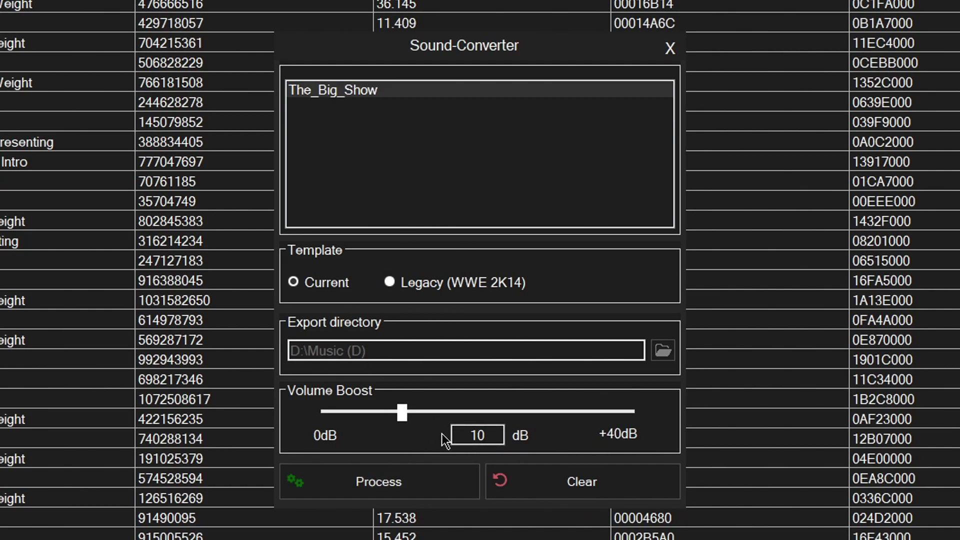
{"action": "left_click", "coordinate": [386, 484]}
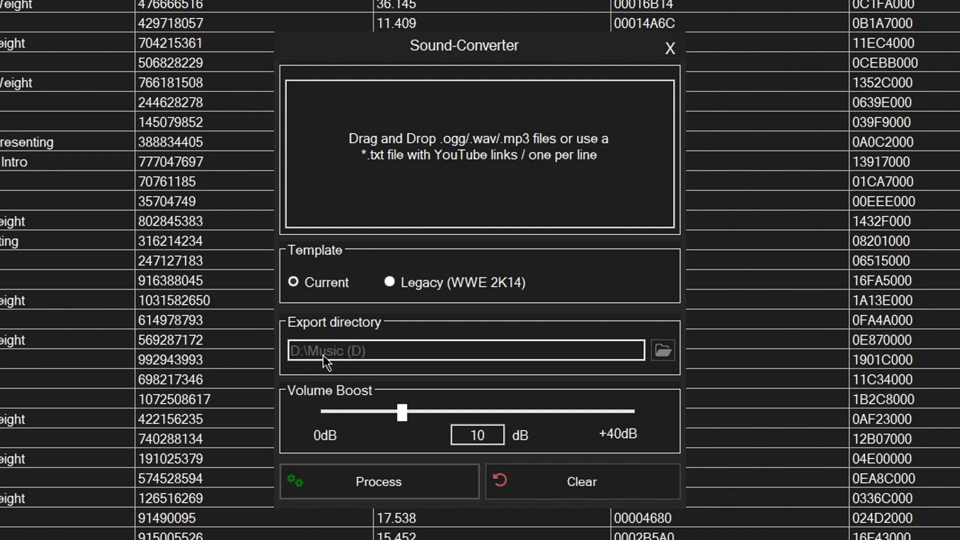
{"action": "left_click", "coordinate": [670, 48]}
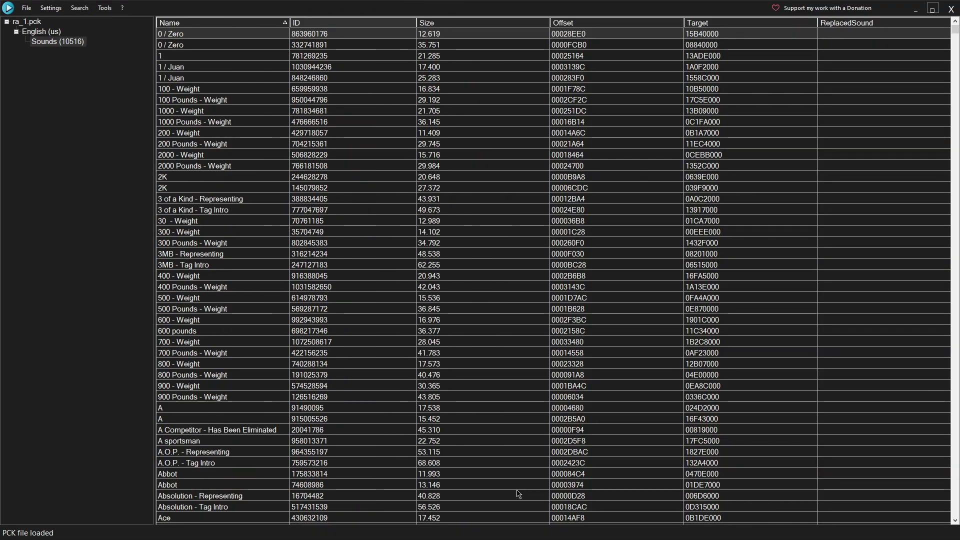
Step: Search the ra_1.pck sound list by name for 'the gia'
{"action": "left_click", "coordinate": [80, 8]}
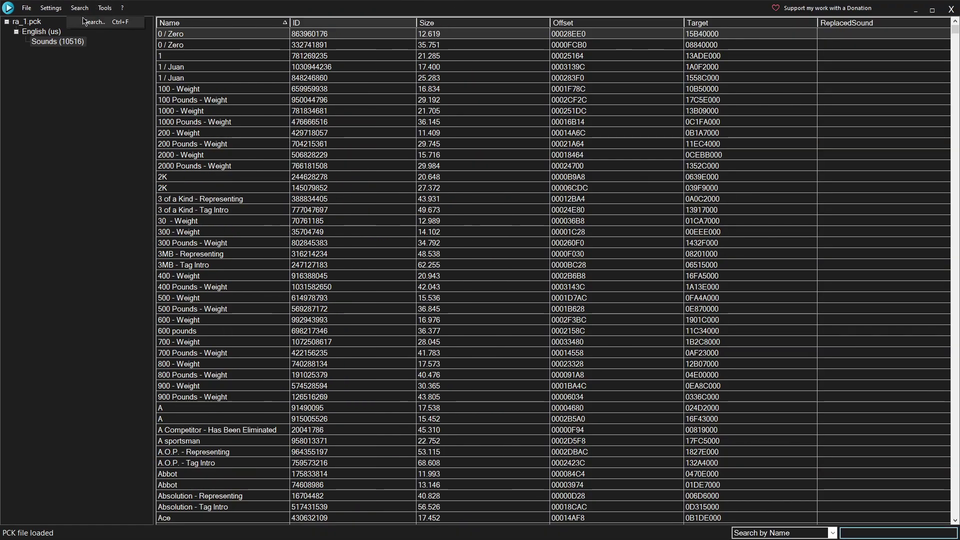
{"action": "left_click", "coordinate": [83, 21]}
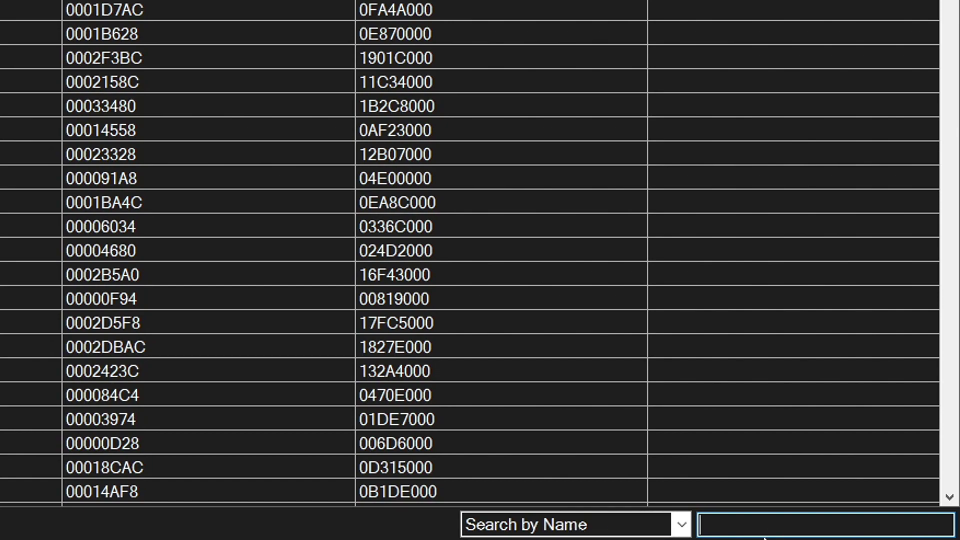
{"action": "type", "text": "the "}
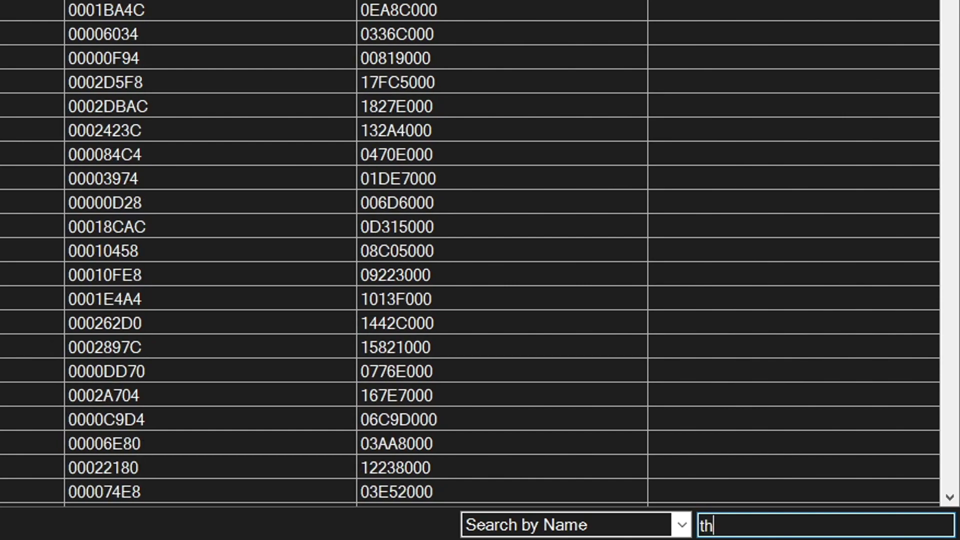
{"action": "type", "text": "gia"}
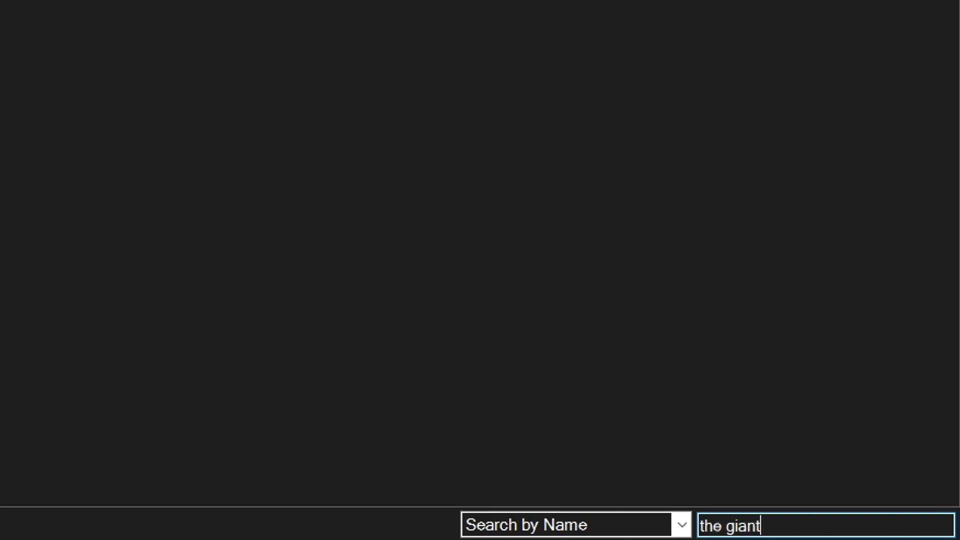
Step: Play the second 'The Giant' entry, then import The_Big_Show.wem over it
{"action": "right_click", "coordinate": [456, 265]}
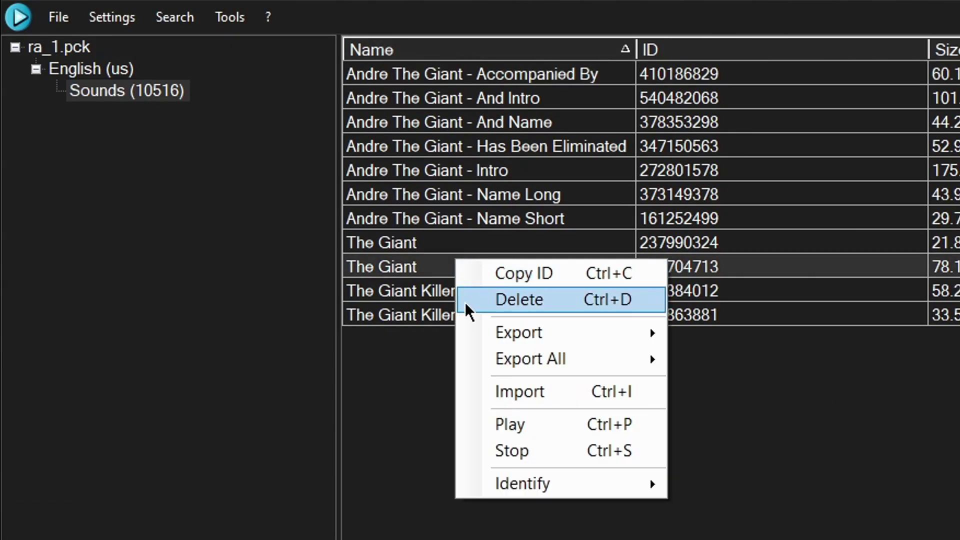
{"action": "left_click", "coordinate": [515, 427]}
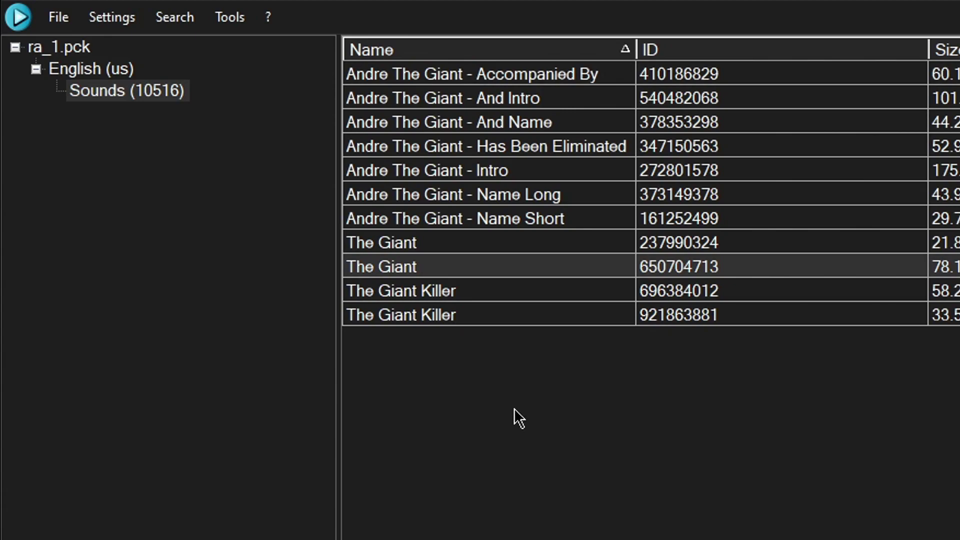
{"action": "right_click", "coordinate": [498, 275]}
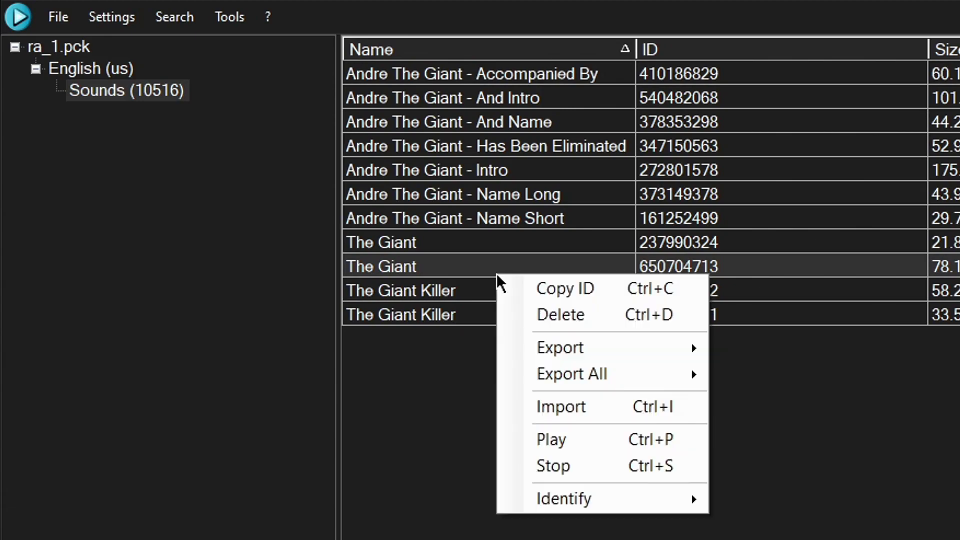
{"action": "left_click", "coordinate": [651, 420]}
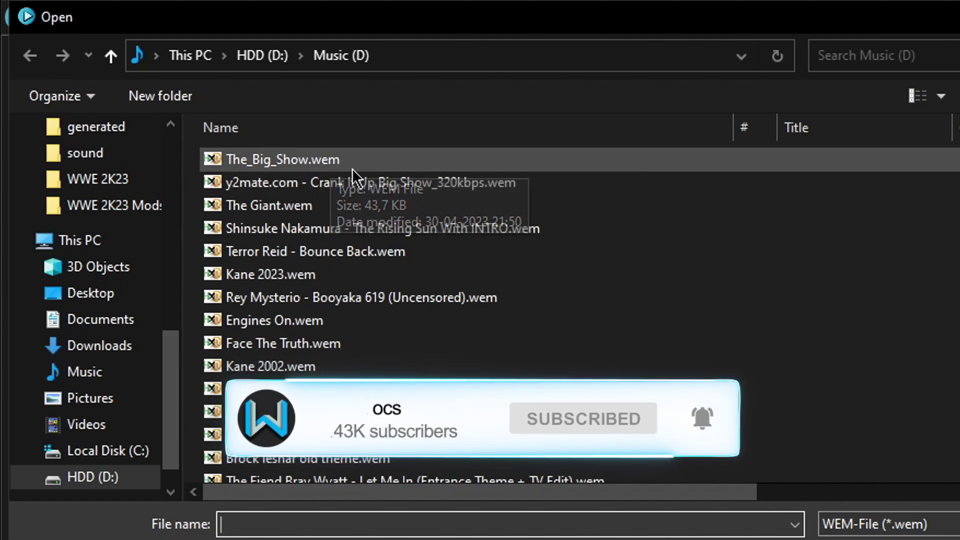
{"action": "double_click", "coordinate": [300, 161]}
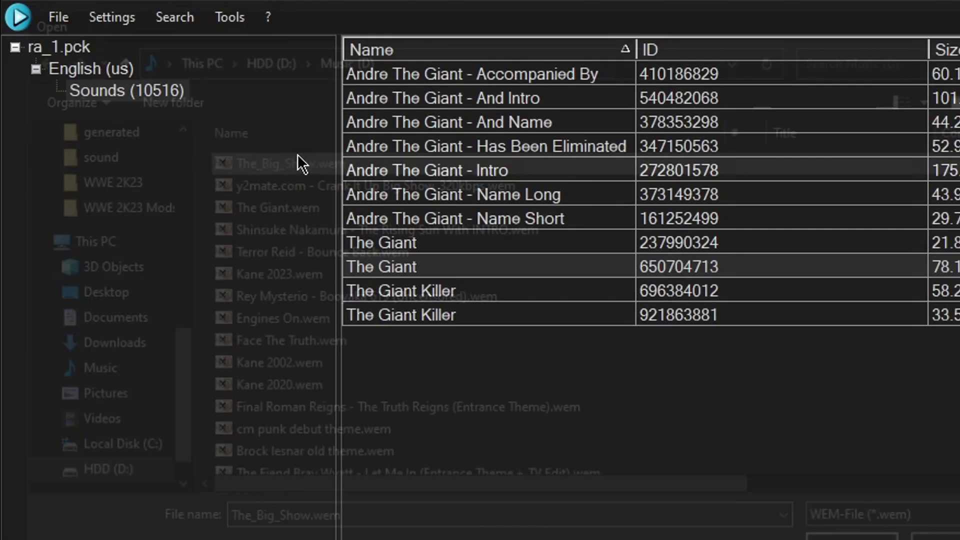